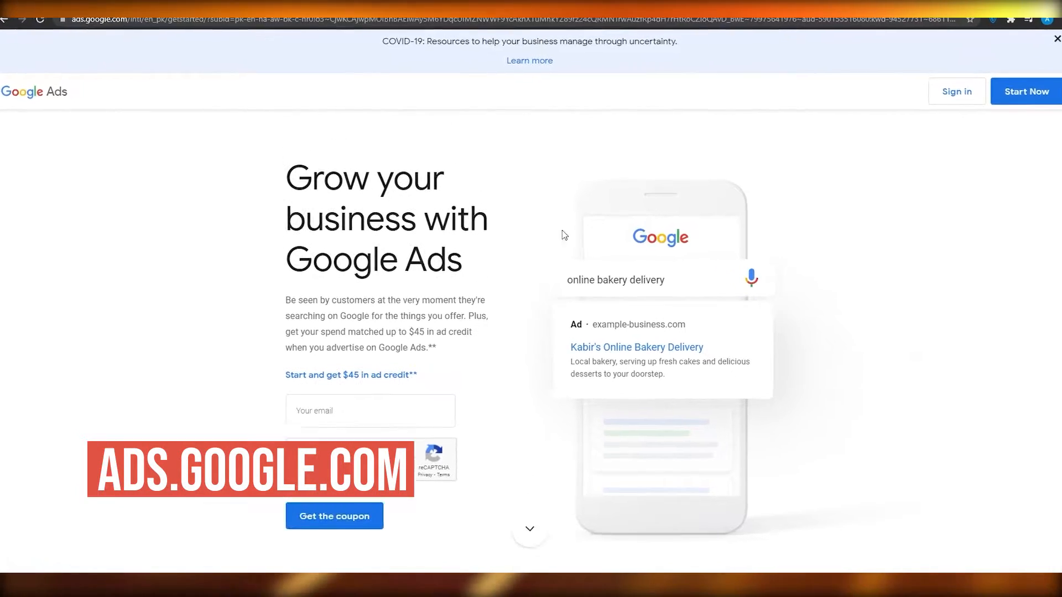
# Look through the Google Ads landing page, from the ad credit offer to the budget, customer story and footer sections.
pyautogui.scroll(-6, 839, 172)
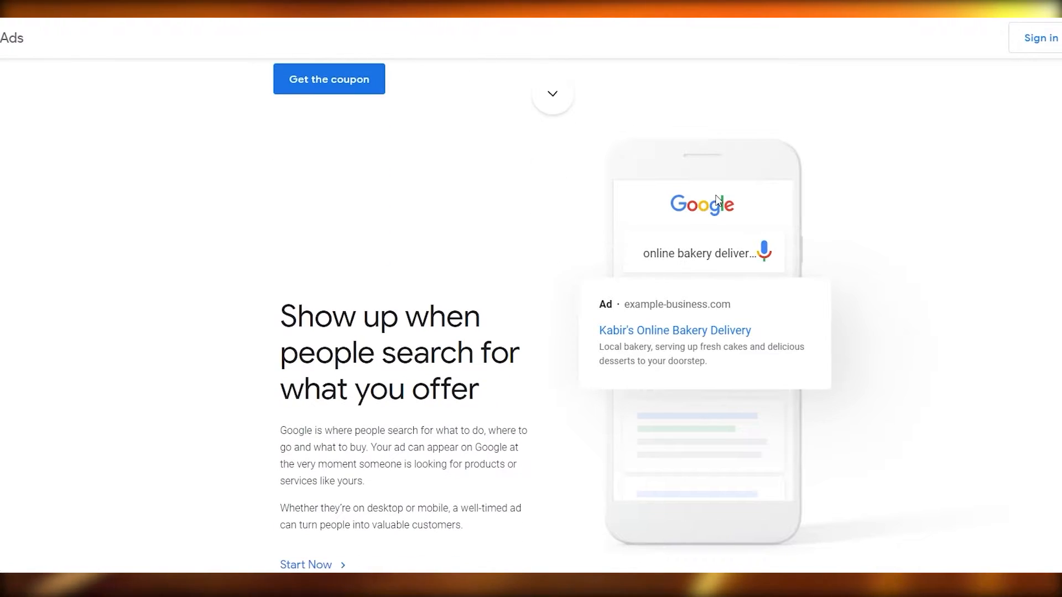
pyautogui.scroll(6, 719, 195)
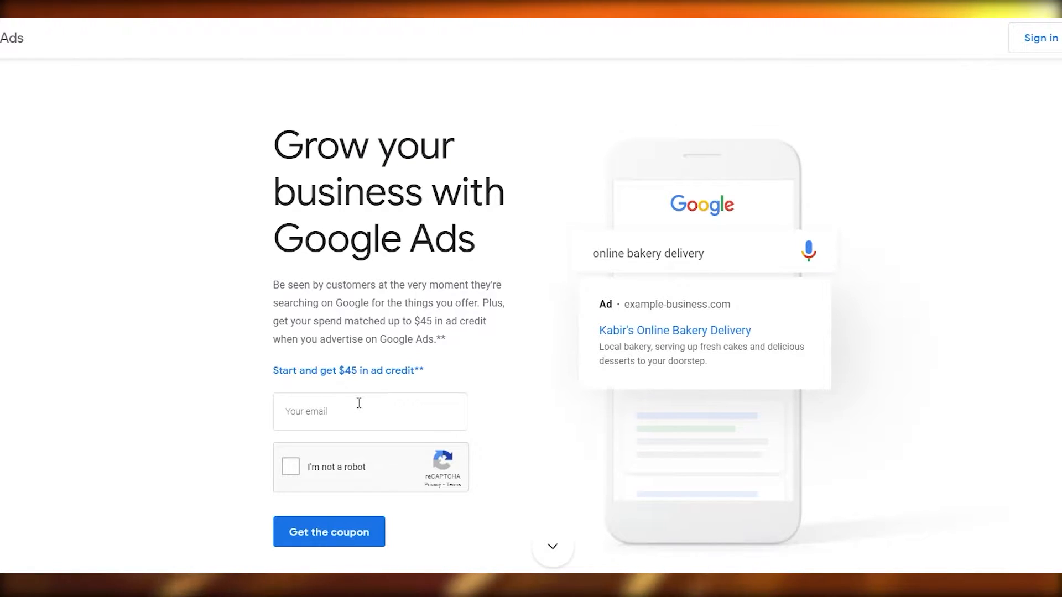
pyautogui.scroll(-3, 344, 535)
pyautogui.scroll(3, 337, 530)
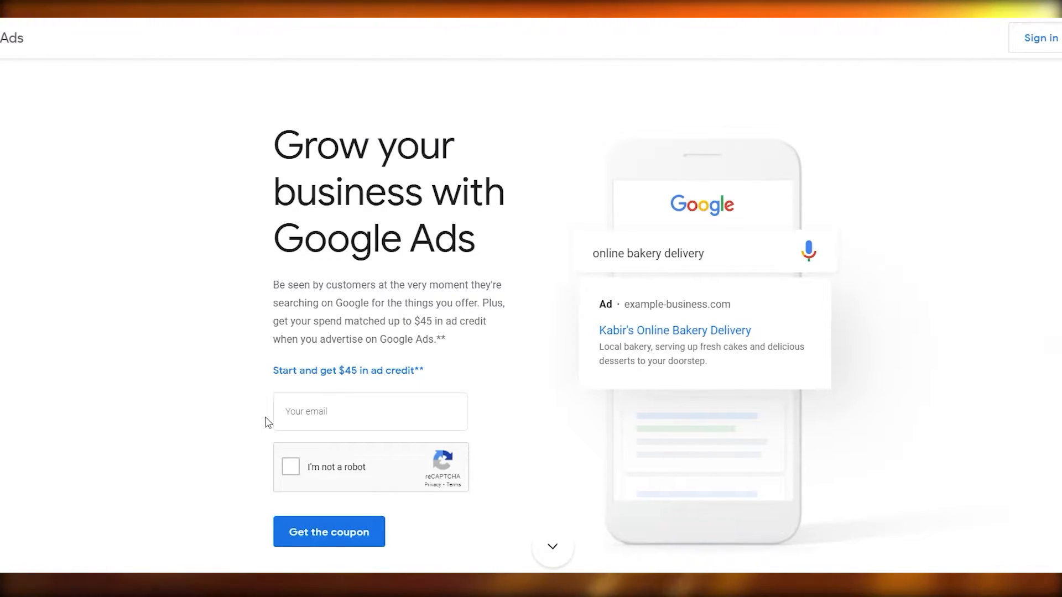
pyautogui.scroll(-20, 399, 374)
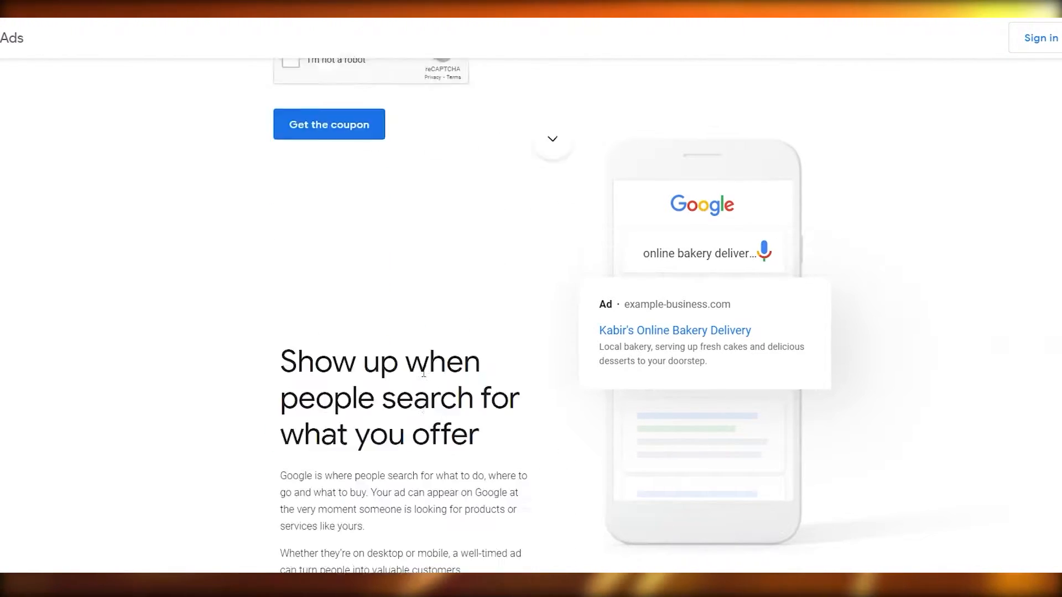
pyautogui.scroll(-7, 426, 370)
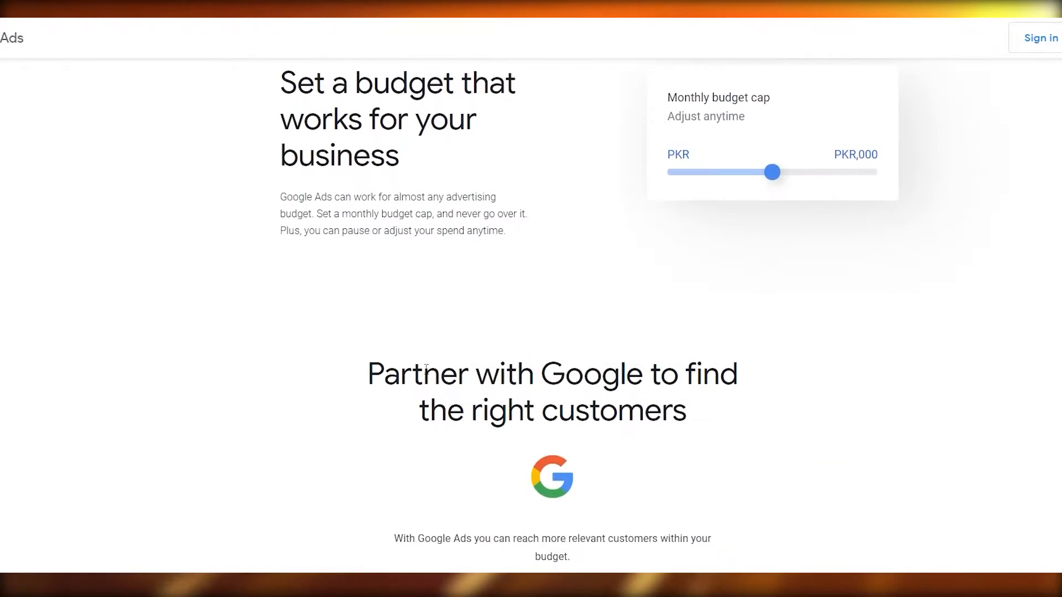
pyautogui.scroll(6, 426, 369)
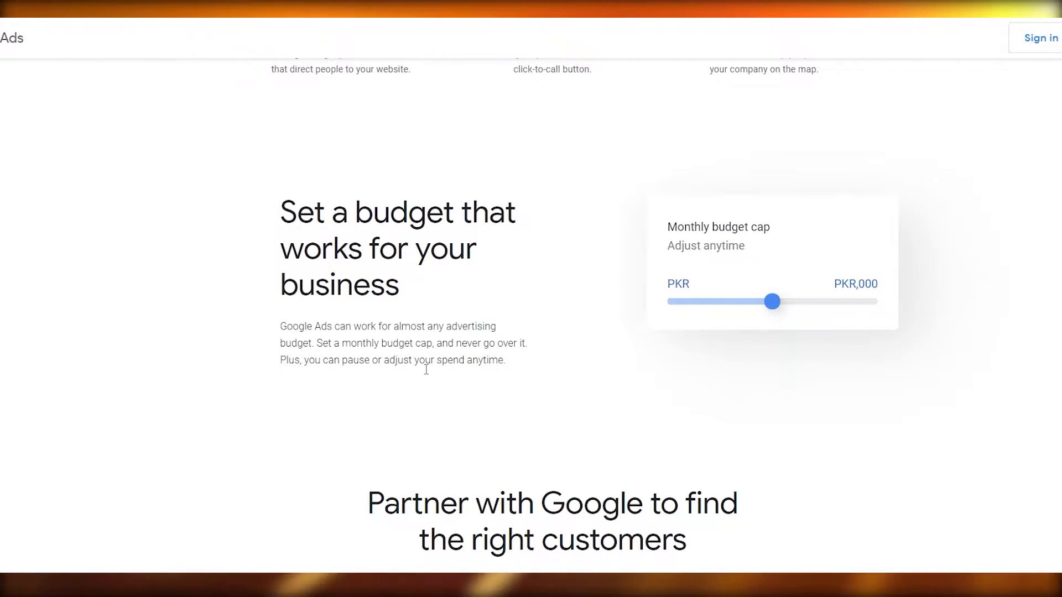
pyautogui.scroll(-3, 426, 369)
pyautogui.scroll(-10, 561, 298)
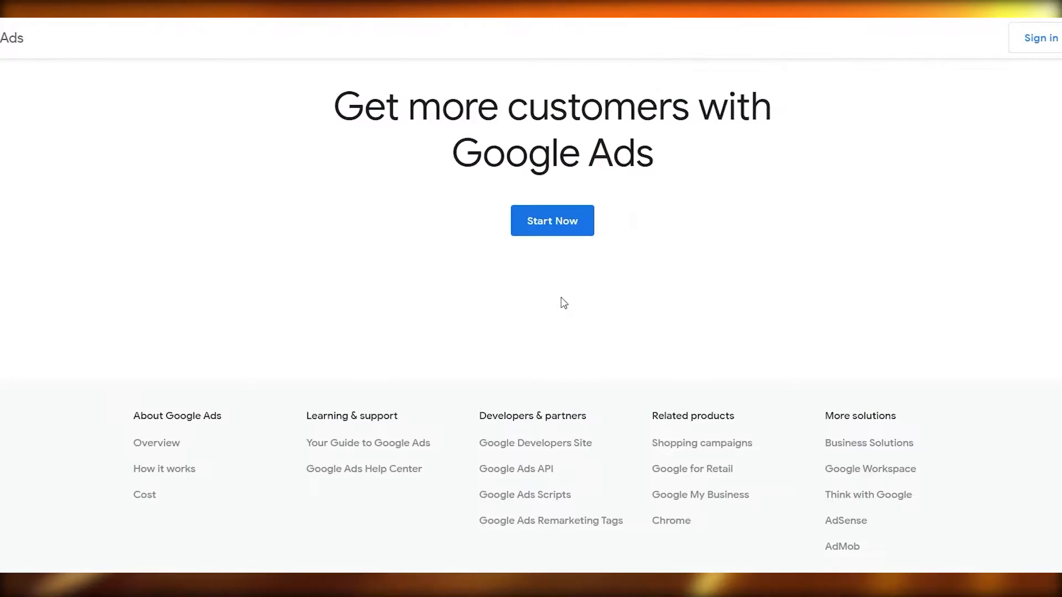
pyautogui.scroll(5, 561, 298)
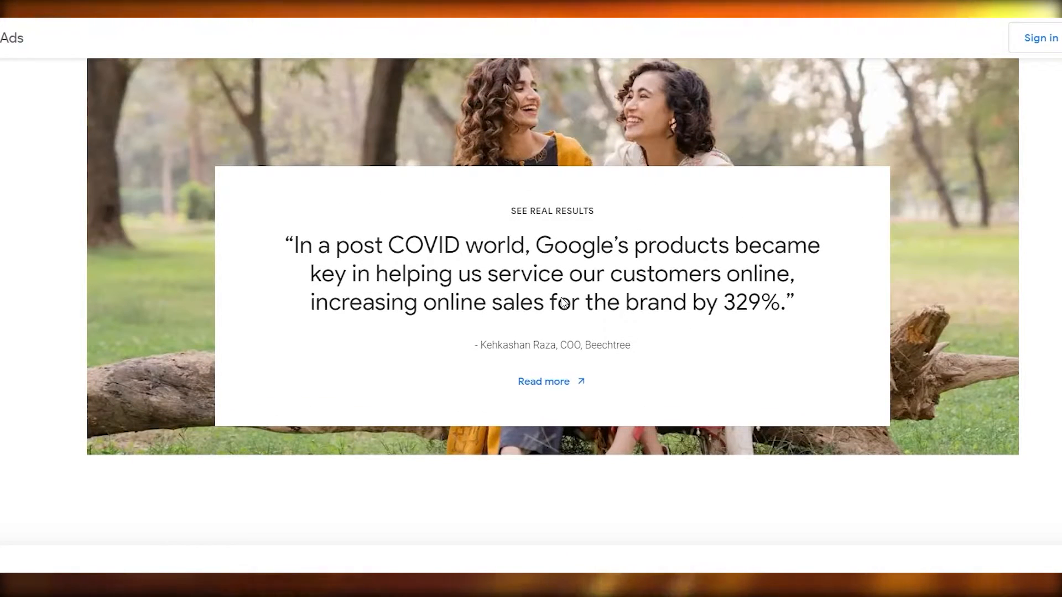
pyautogui.scroll(-5, 562, 303)
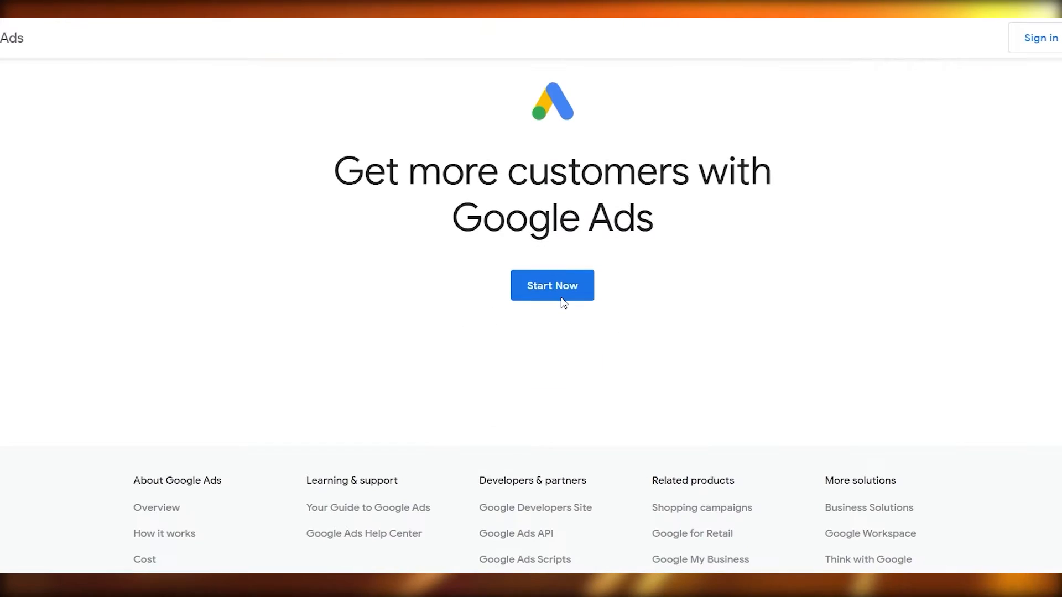
# Start the Google Ads setup from the landing page and open the video ad creation form.
pyautogui.click(566, 284)
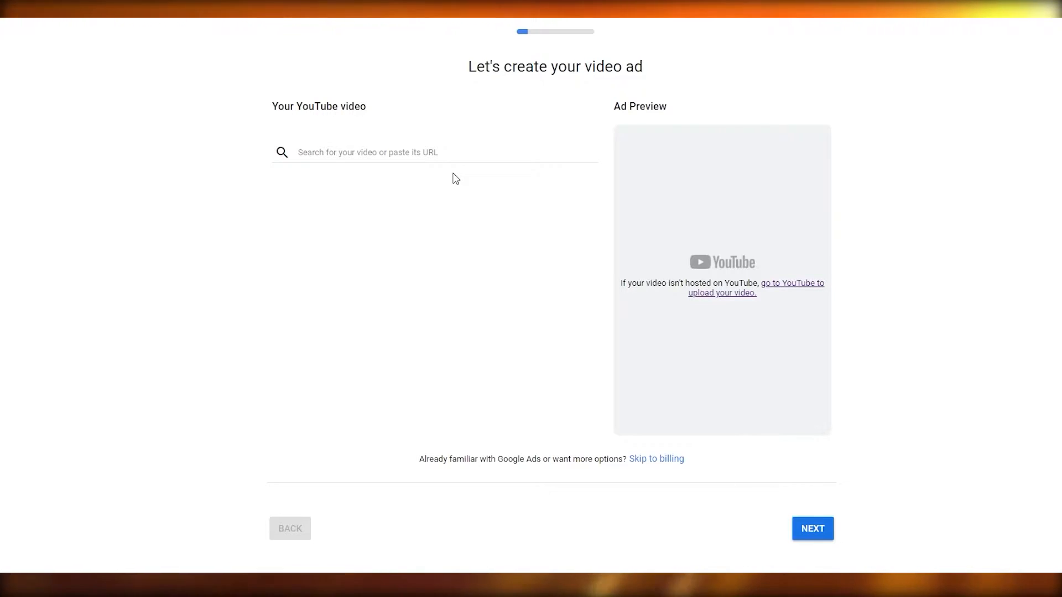
pyautogui.click(414, 152)
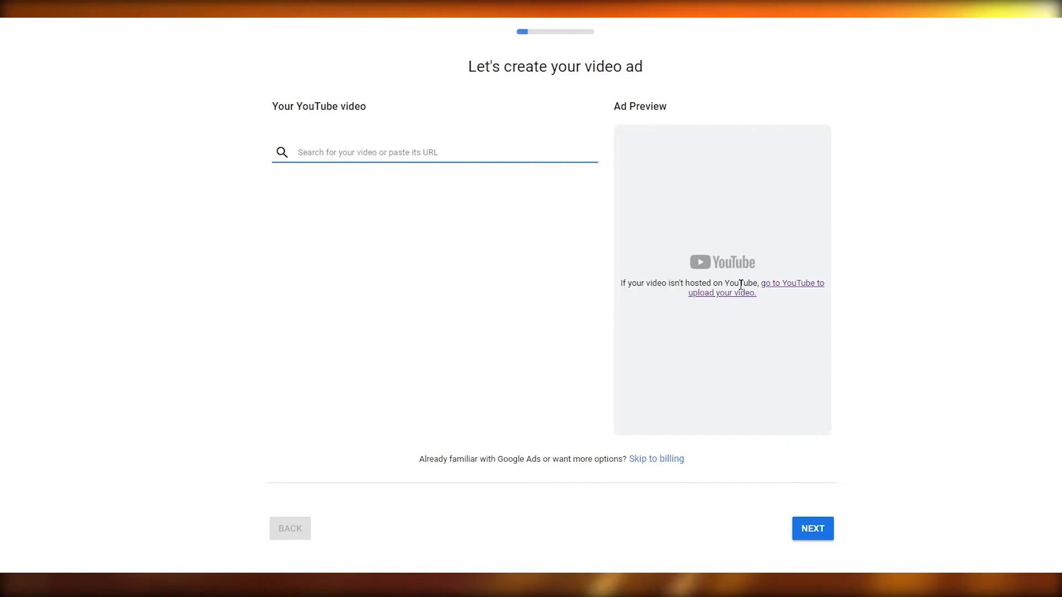
pyautogui.click(565, 30)
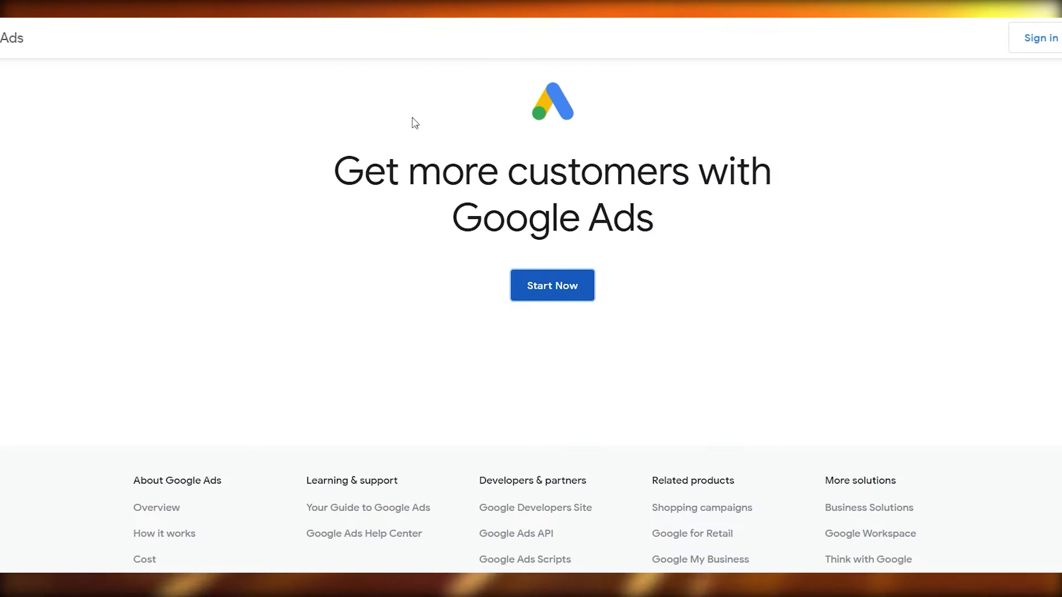
pyautogui.scroll(15, 681, 346)
pyautogui.scroll(10, 684, 348)
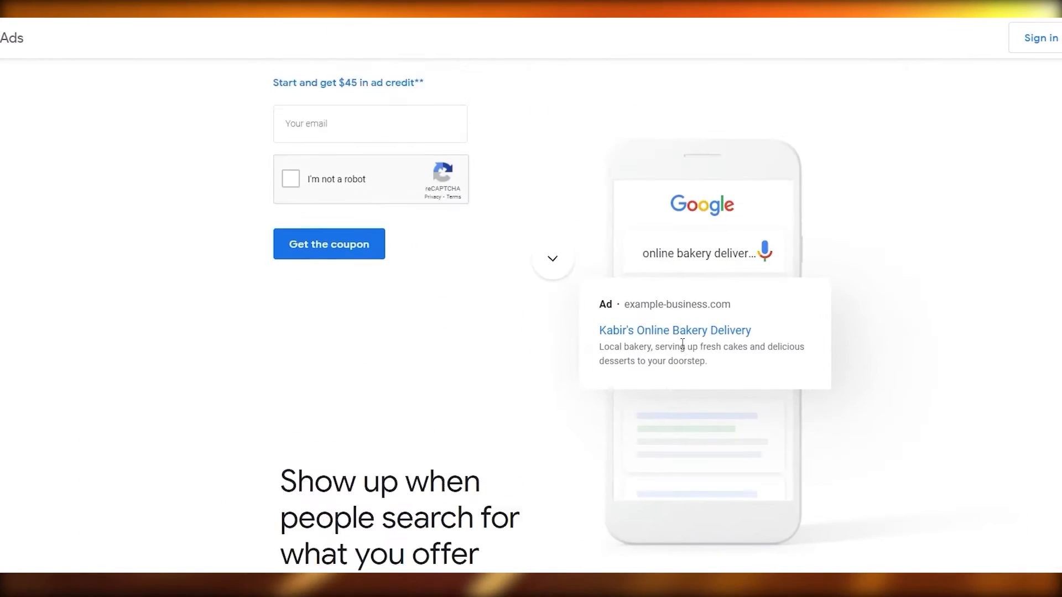
pyautogui.click(1033, 49)
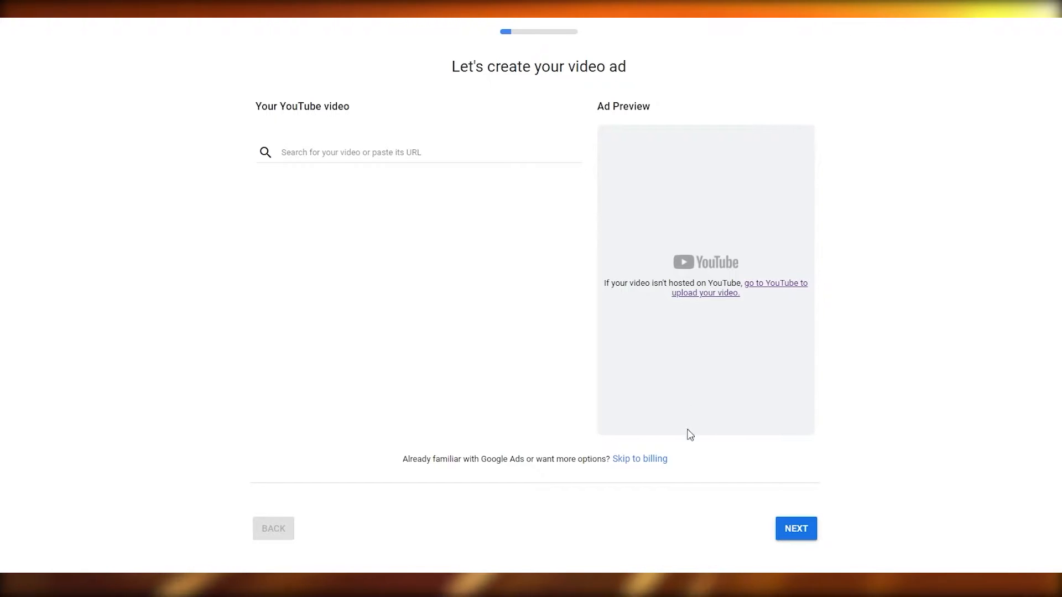
# Skip to billing and review the country, time zone, payments profile and payment method settings.
pyautogui.click(654, 460)
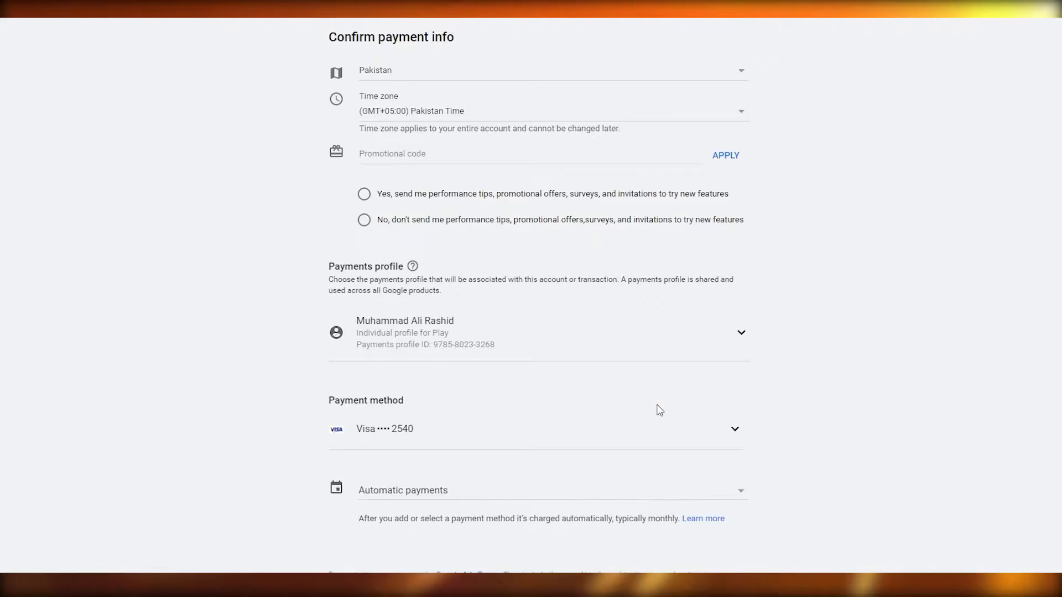
pyautogui.scroll(-2, 656, 410)
pyautogui.scroll(2, 655, 405)
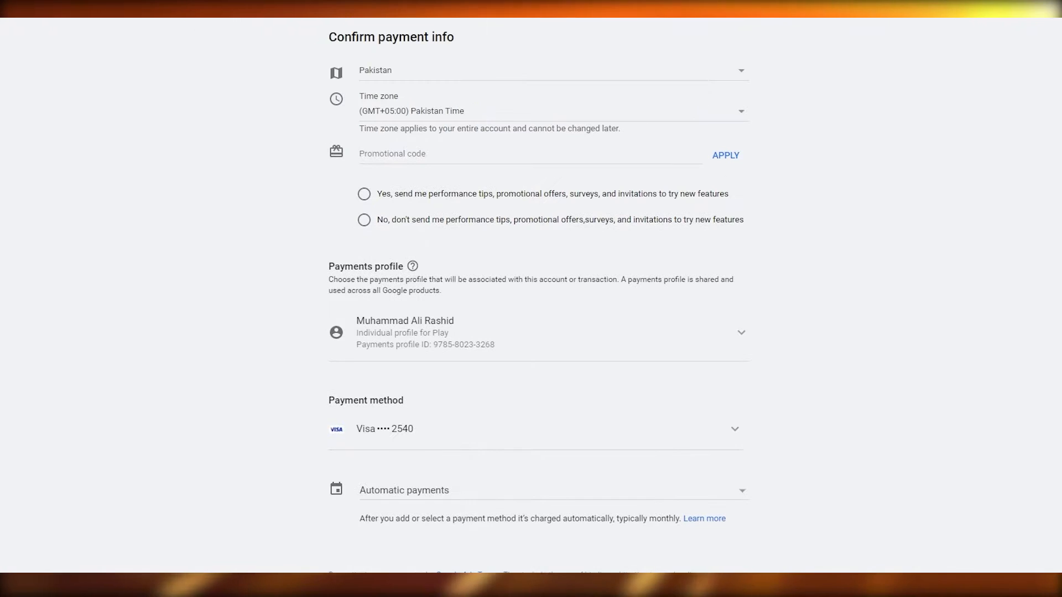
pyautogui.scroll(-2, 135, 289)
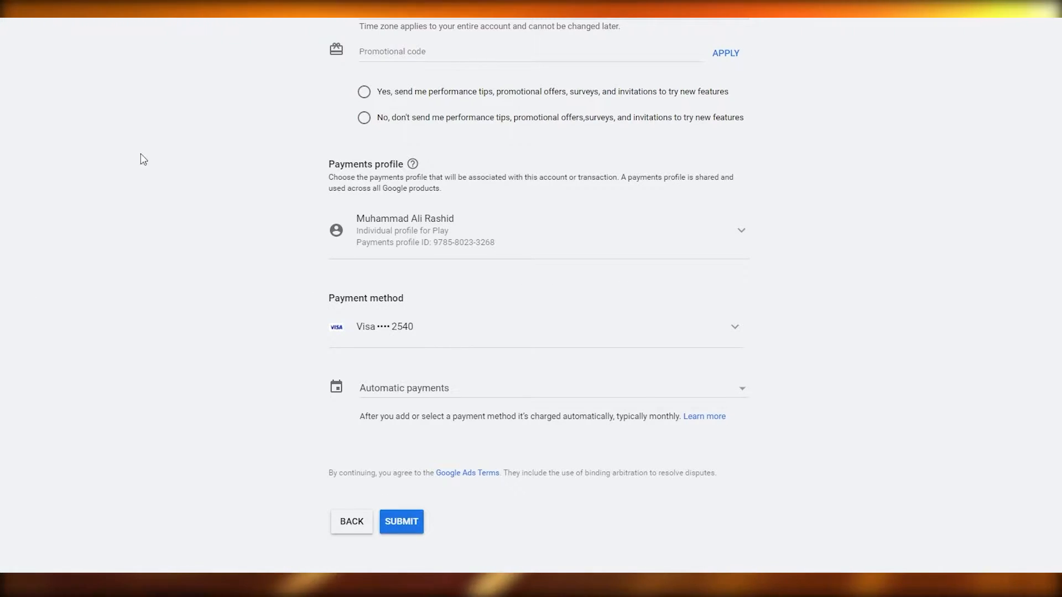
pyautogui.scroll(2, 35, 46)
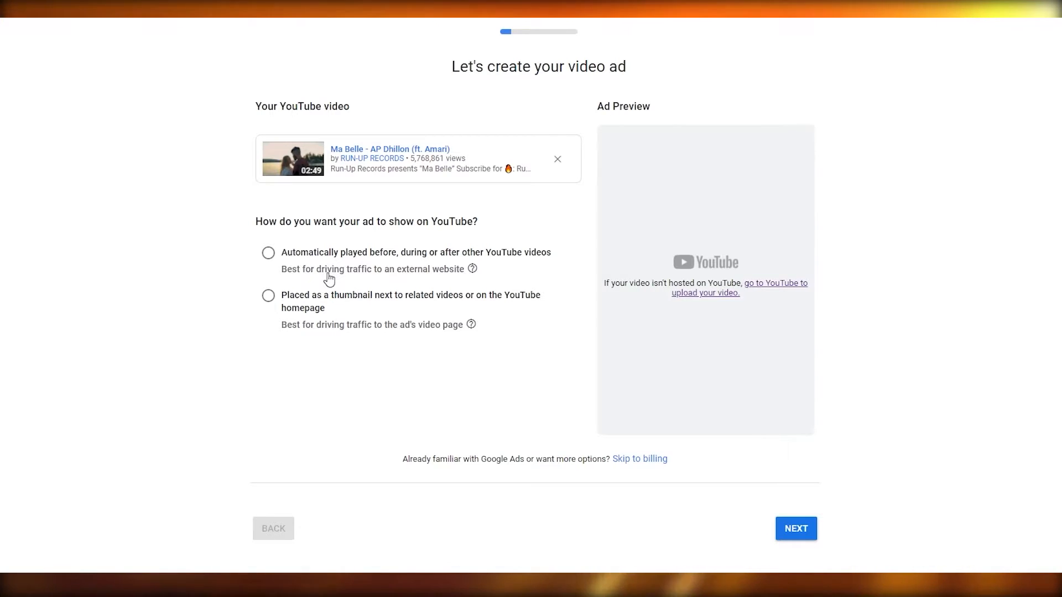
# Place the ad as a thumbnail next to related videos and set description line 1 to "THE LATEST SONG FROM AP DHILLON".
pyautogui.click(303, 296)
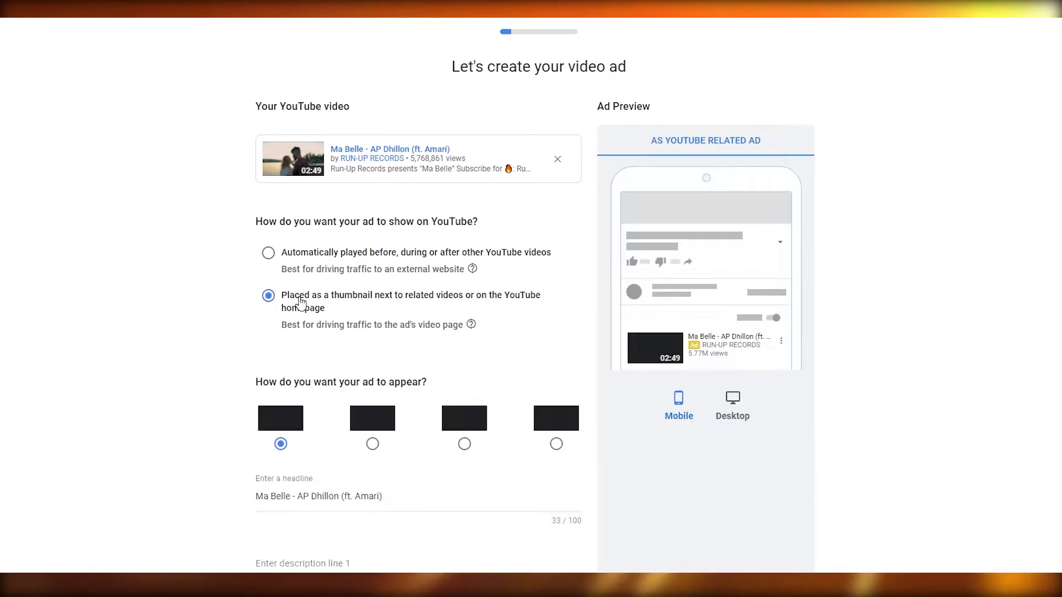
pyautogui.scroll(-4, 322, 343)
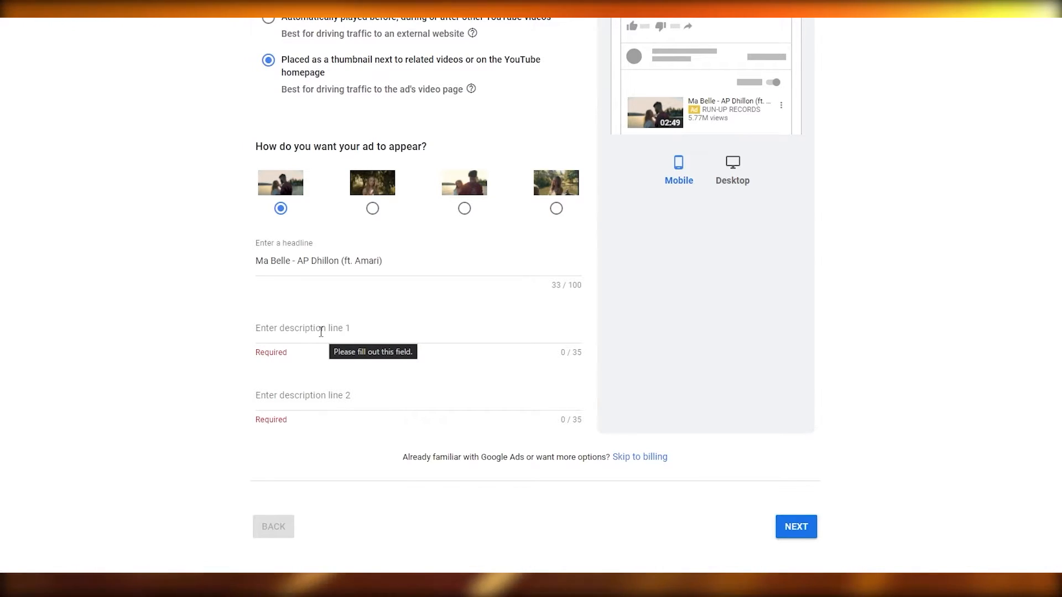
pyautogui.click(320, 331)
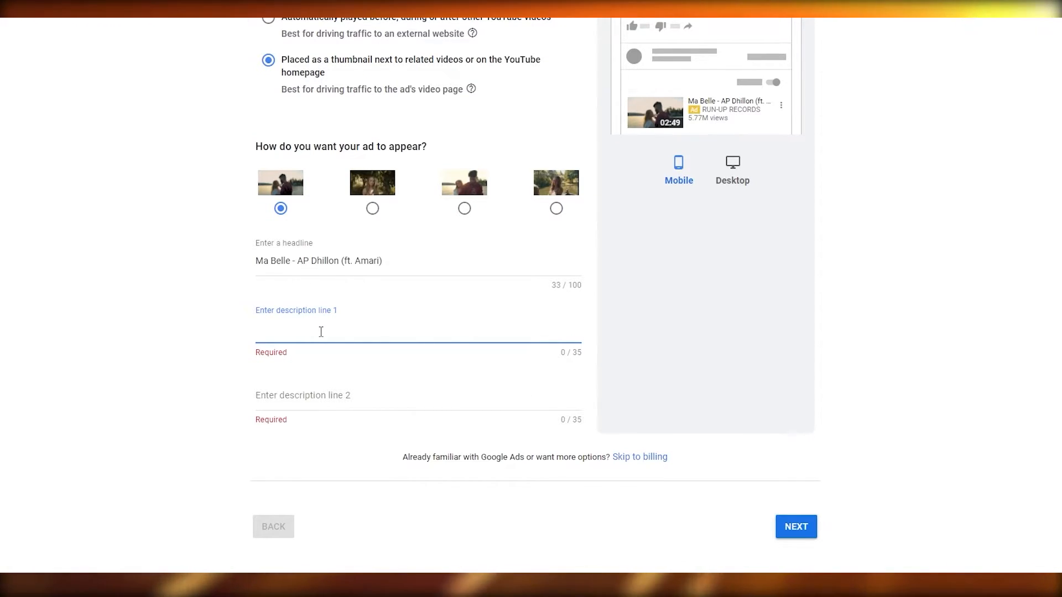
pyautogui.write('THE LATEST SONG FROM AP DH')
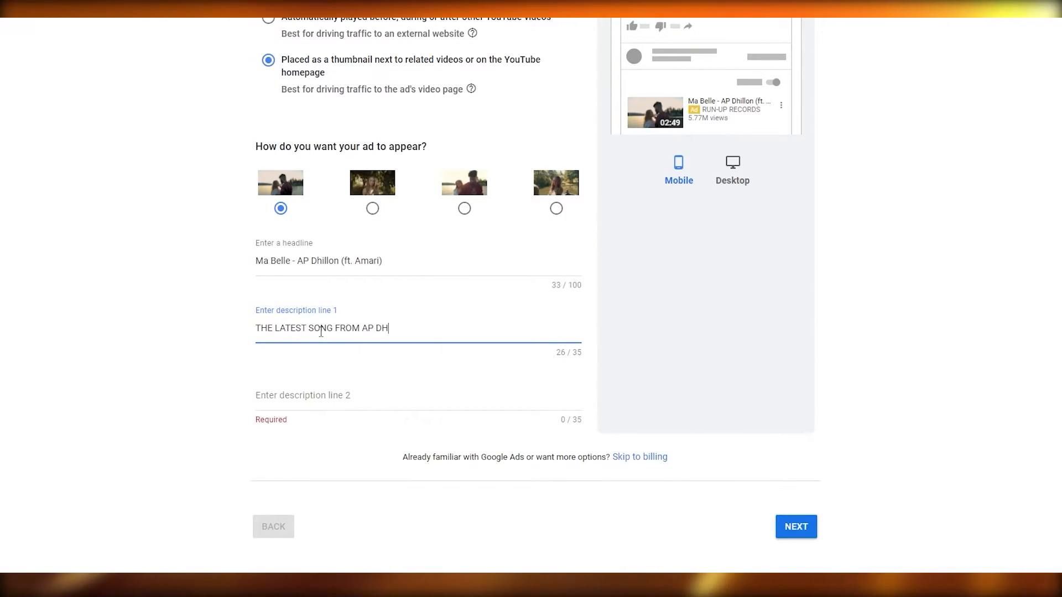
pyautogui.write('ILLON')
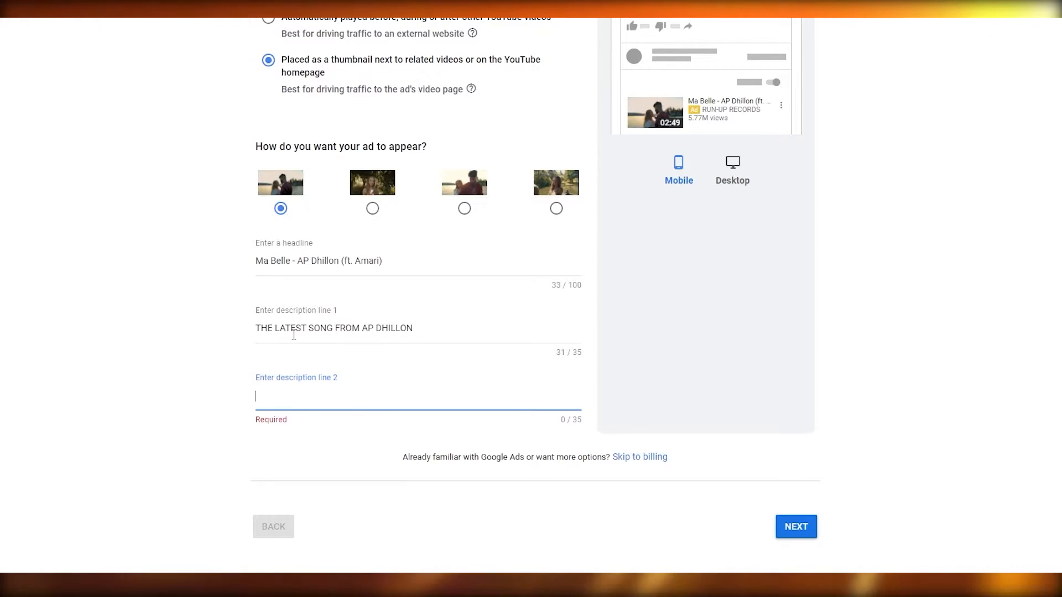
# Enter "THE LATEST AND THE BEST MUSIC VIDEO IN THE WORLD" as description line 2 and try to continue.
pyautogui.write('THE LATEST ADN')
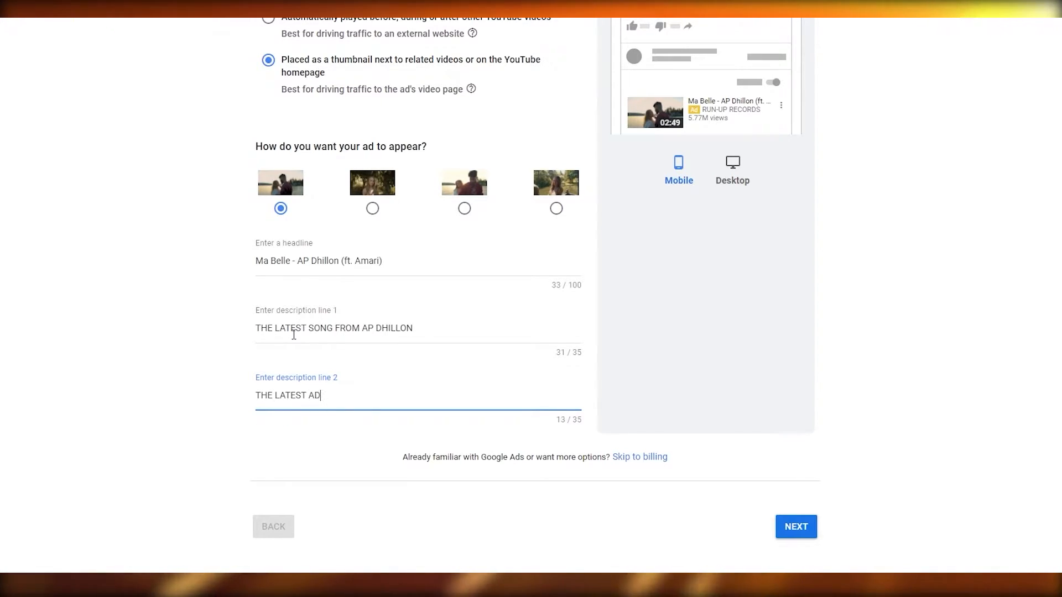
pyautogui.press('BackSpace')
pyautogui.press('BackSpace')
pyautogui.write('ND THE BEST MUSI ')
pyautogui.write(' VIDEO IN THE WORLD')
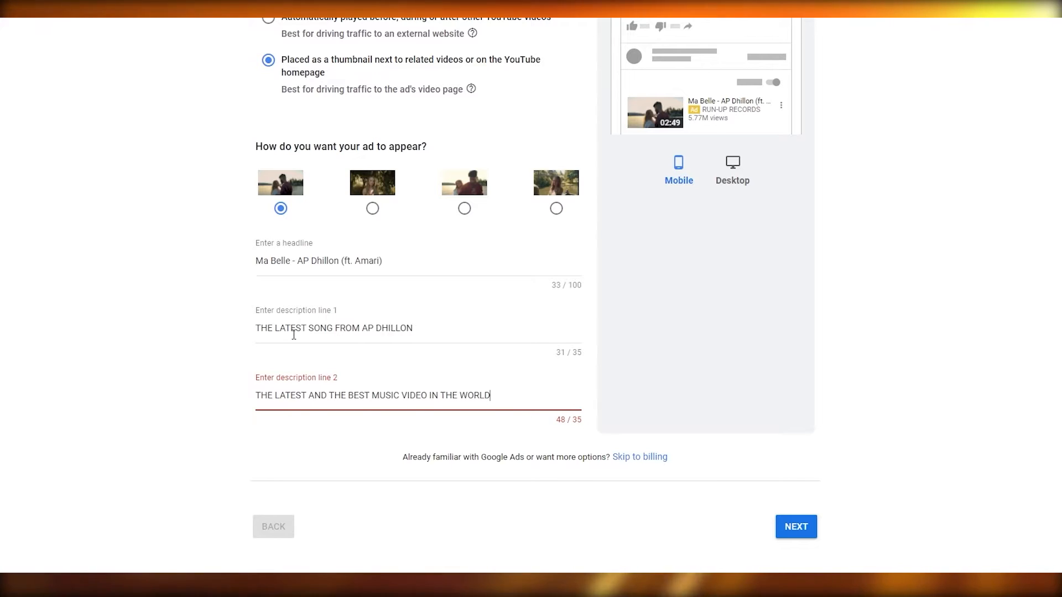
pyautogui.scroll(1, 290, 333)
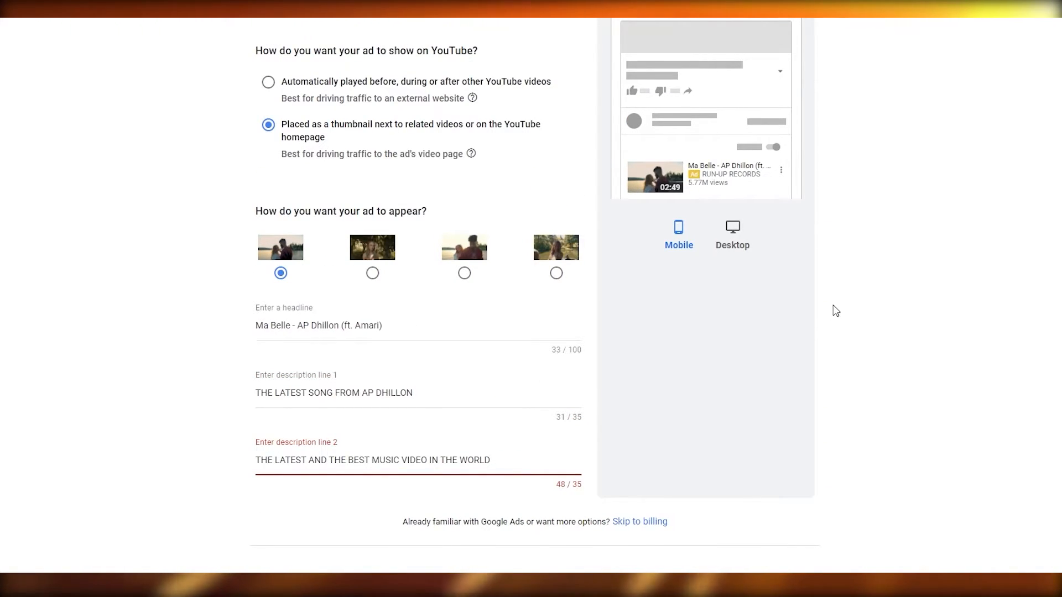
pyautogui.scroll(-1, 835, 311)
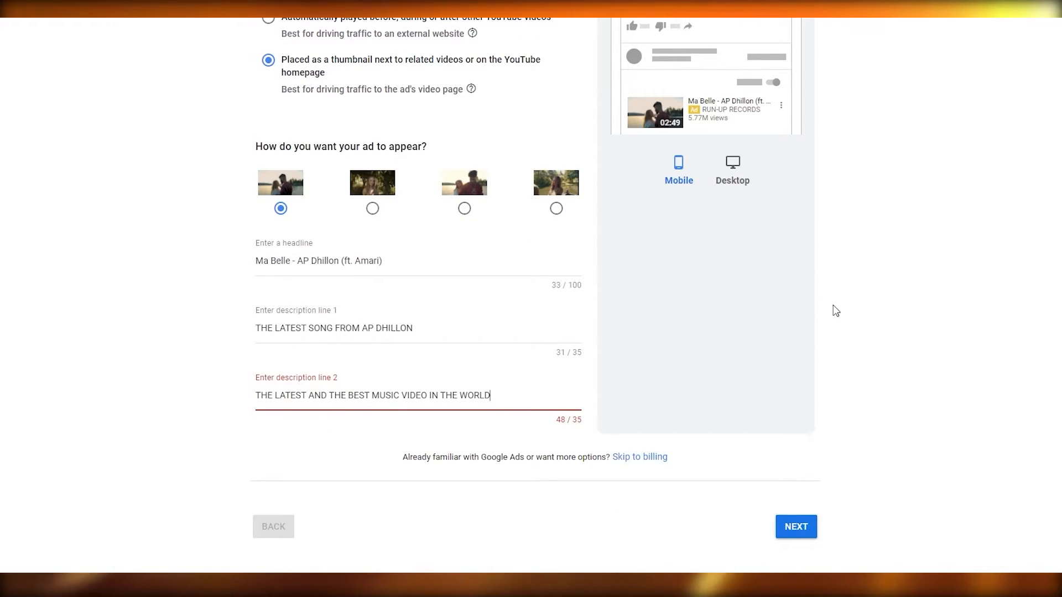
pyautogui.click(805, 530)
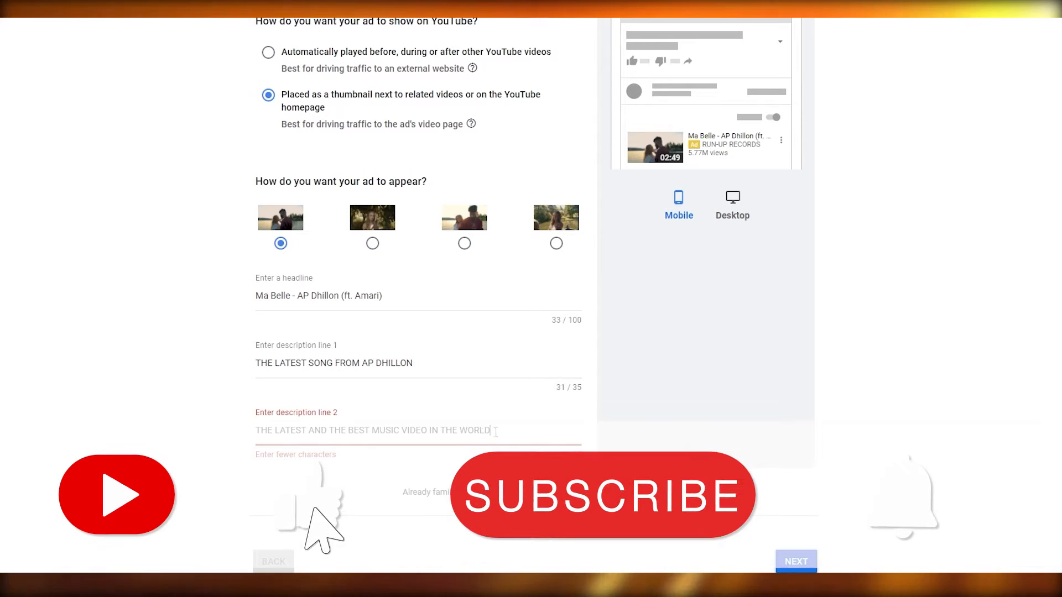
# Shorten description line 2 to "THE BEST MUSIC VIDEO IN THE WORLD" and submit the ad form again.
pyautogui.moveTo(328, 430); pyautogui.dragTo(168, 441)
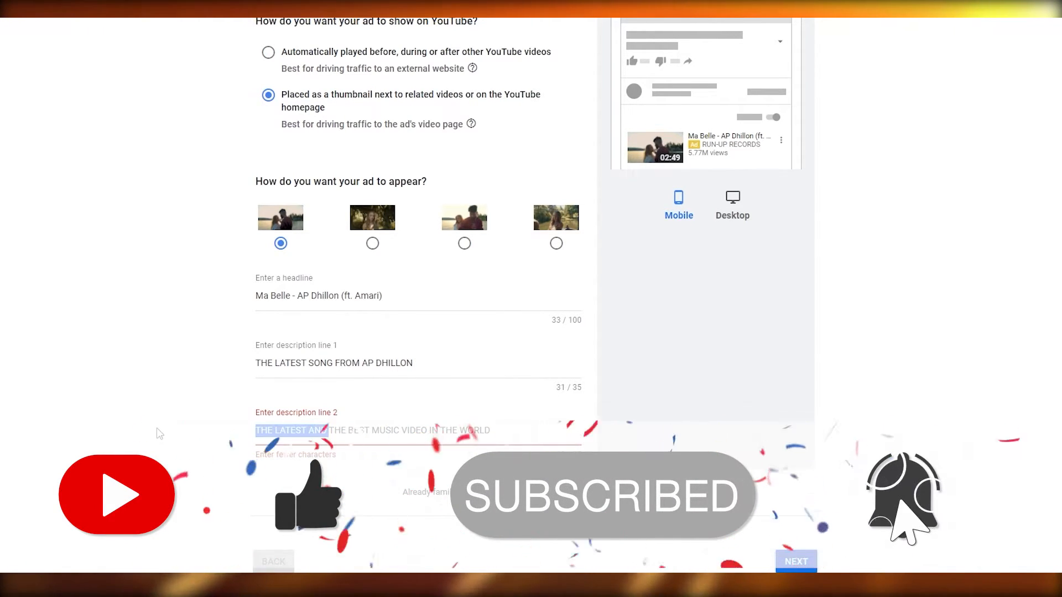
pyautogui.press('BackSpace')
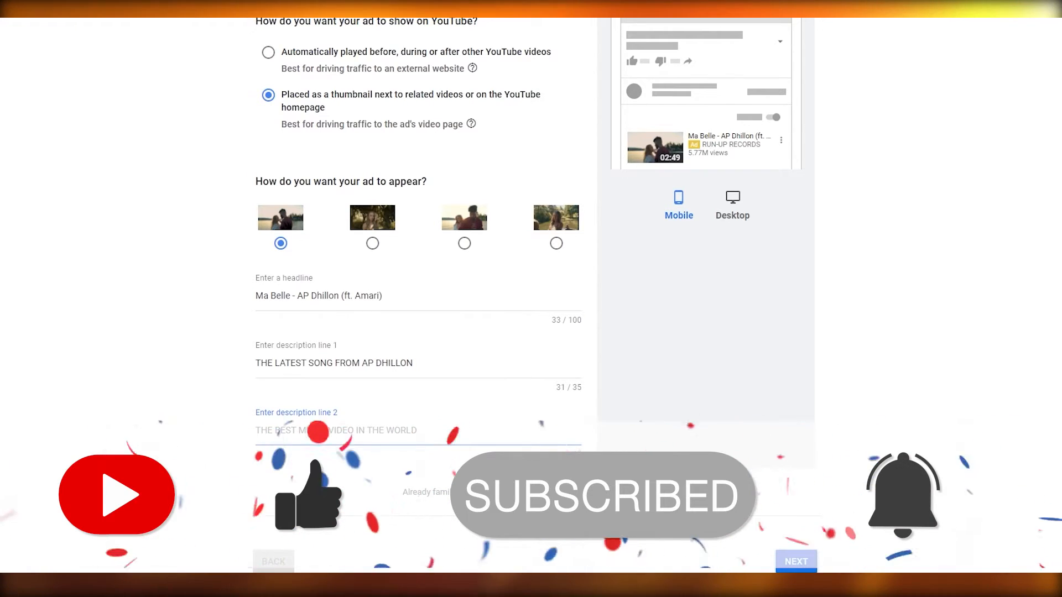
pyautogui.click(795, 560)
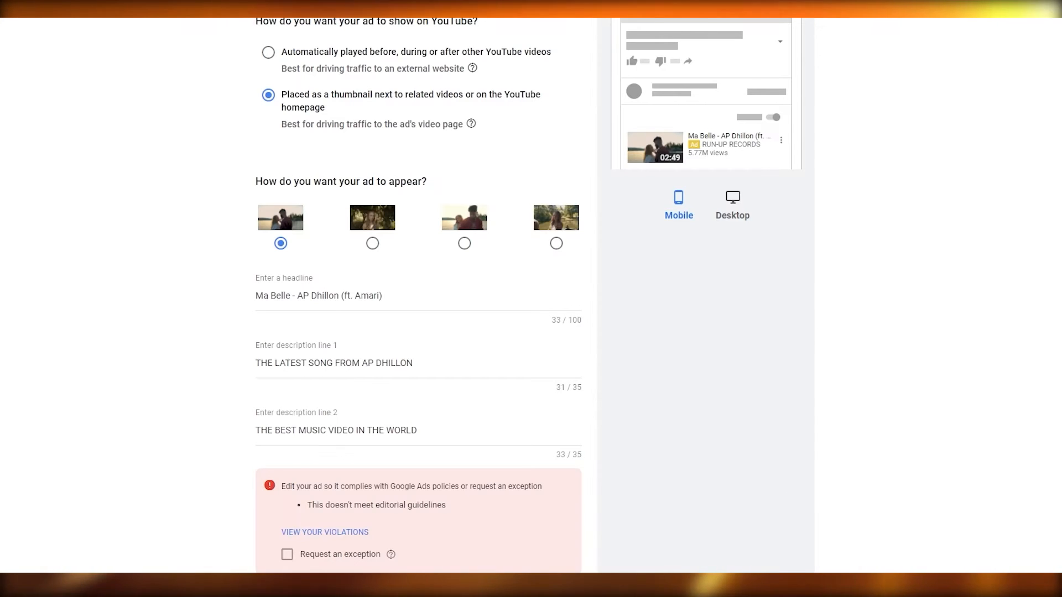
# Request an exception for the ad's policy violation and continue to the customer locations and languages.
pyautogui.scroll(-3, 873, 445)
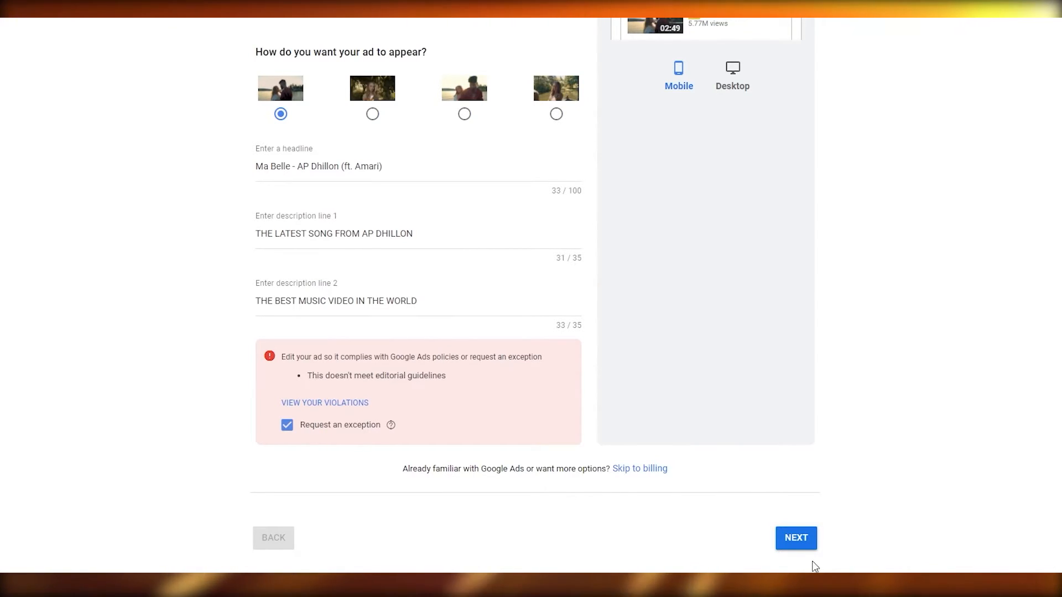
pyautogui.click(802, 532)
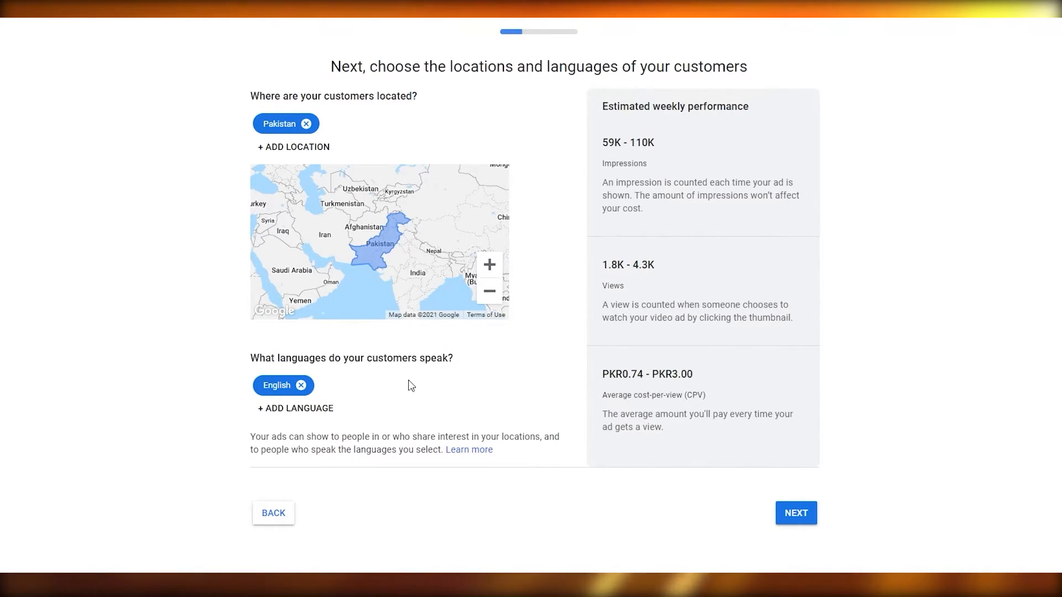
# Add New York, United States as a customer location alongside Pakistan.
pyautogui.moveTo(361, 253); pyautogui.dragTo(446, 323)
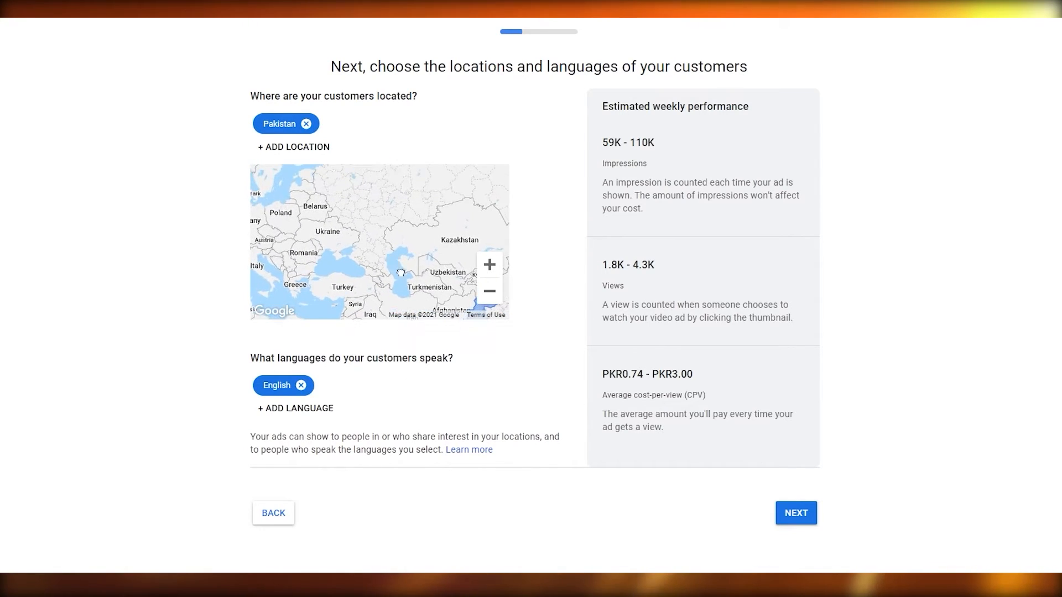
pyautogui.moveTo(393, 249); pyautogui.dragTo(424, 312)
pyautogui.moveTo(351, 185); pyautogui.dragTo(408, 272)
pyautogui.click(292, 147)
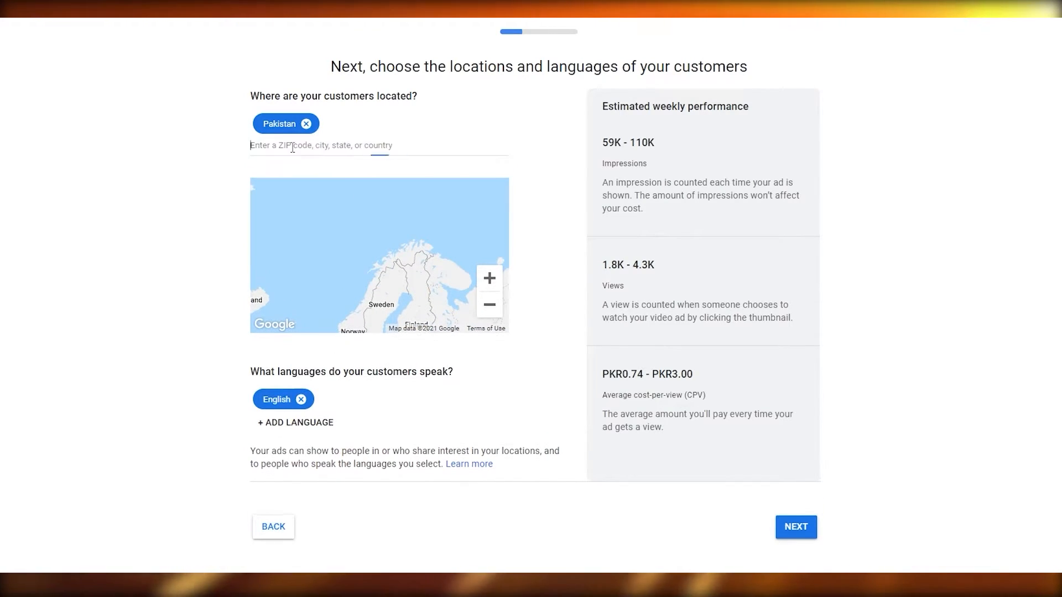
pyautogui.write('n')
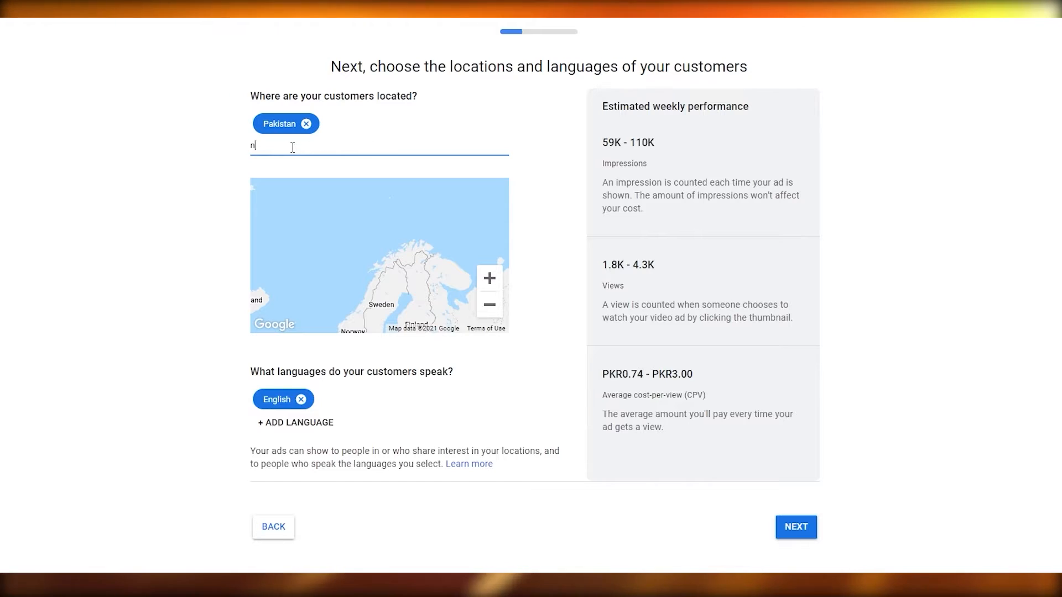
pyautogui.write('ew york')
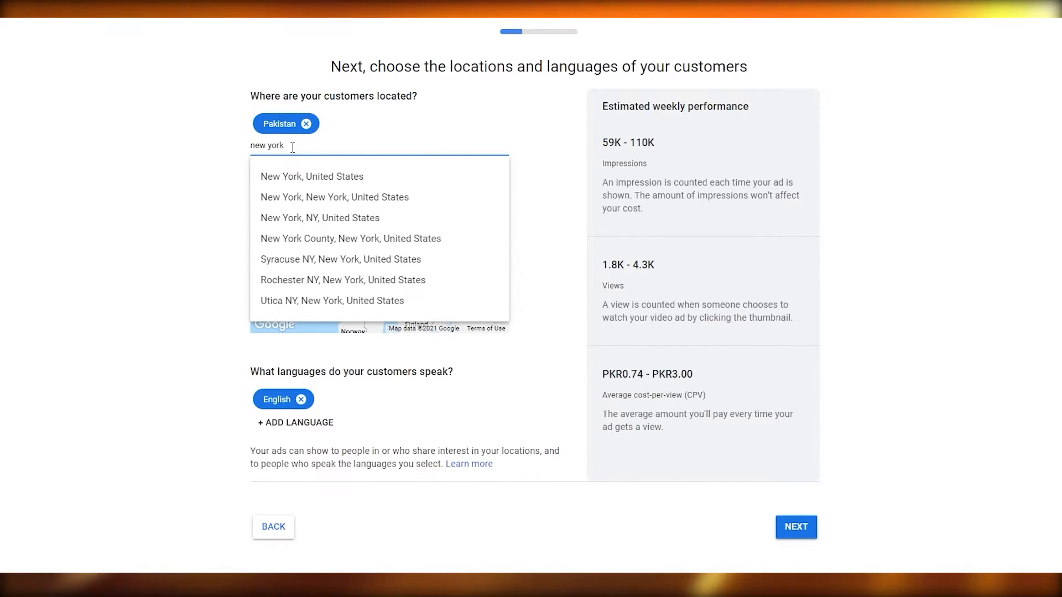
pyautogui.click(334, 170)
# Try to find "liyari" as another customer location.
pyautogui.click(252, 146)
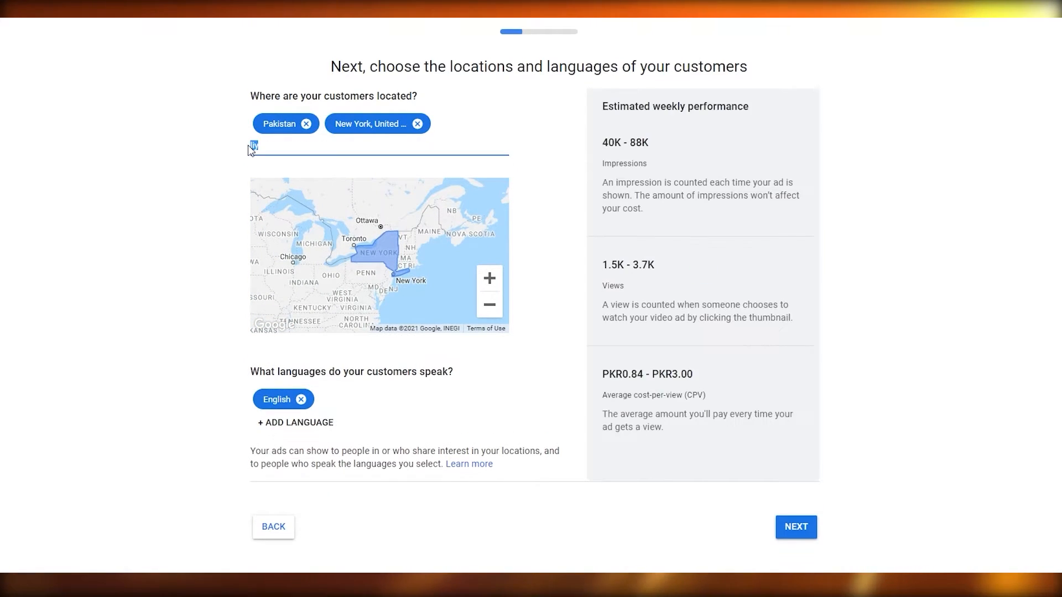
pyautogui.write('liyar')
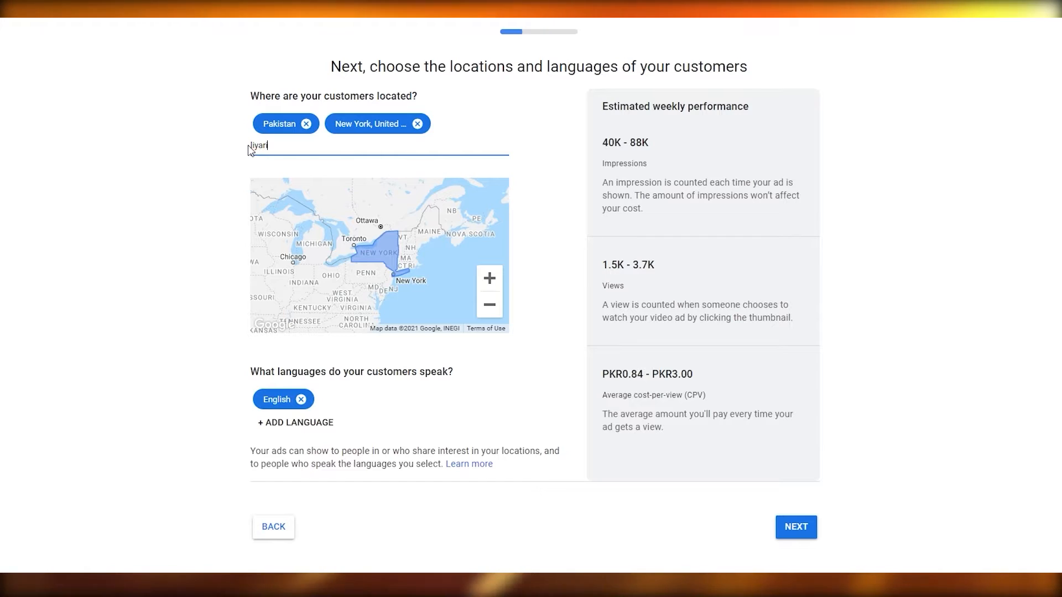
pyautogui.write('i')
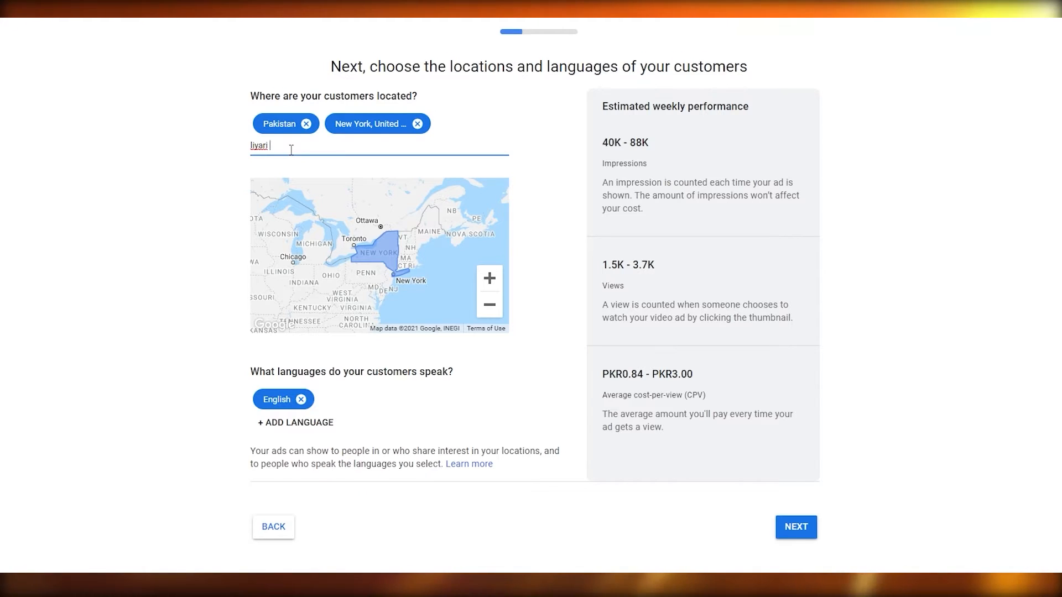
# Replace the location search text with "rome" and add Rome, Lazio, Italy as a customer location.
pyautogui.moveTo(291, 150); pyautogui.dragTo(240, 145)
pyautogui.write('l')
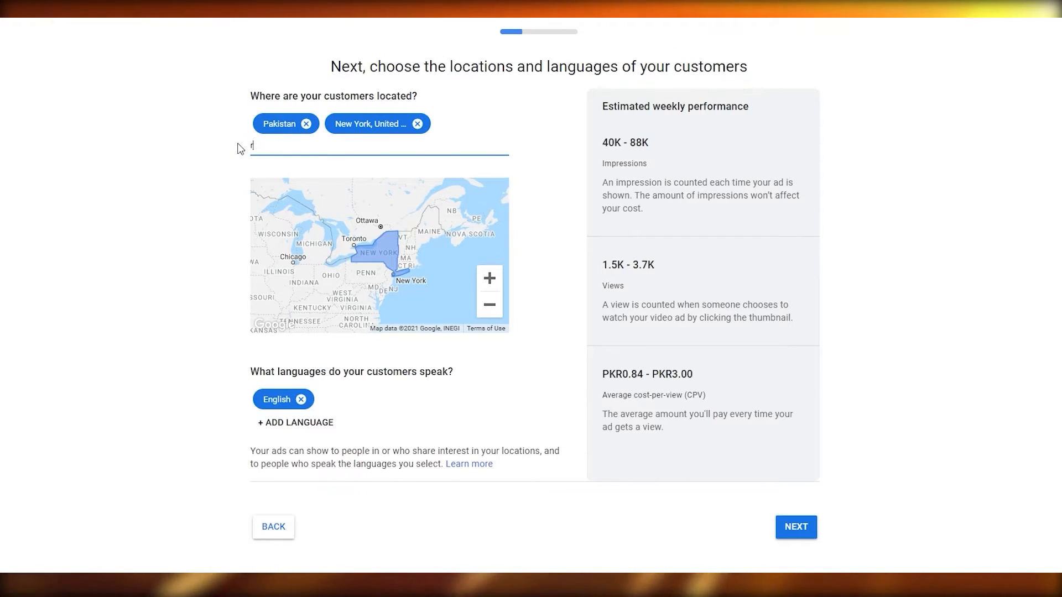
pyautogui.write('ome')
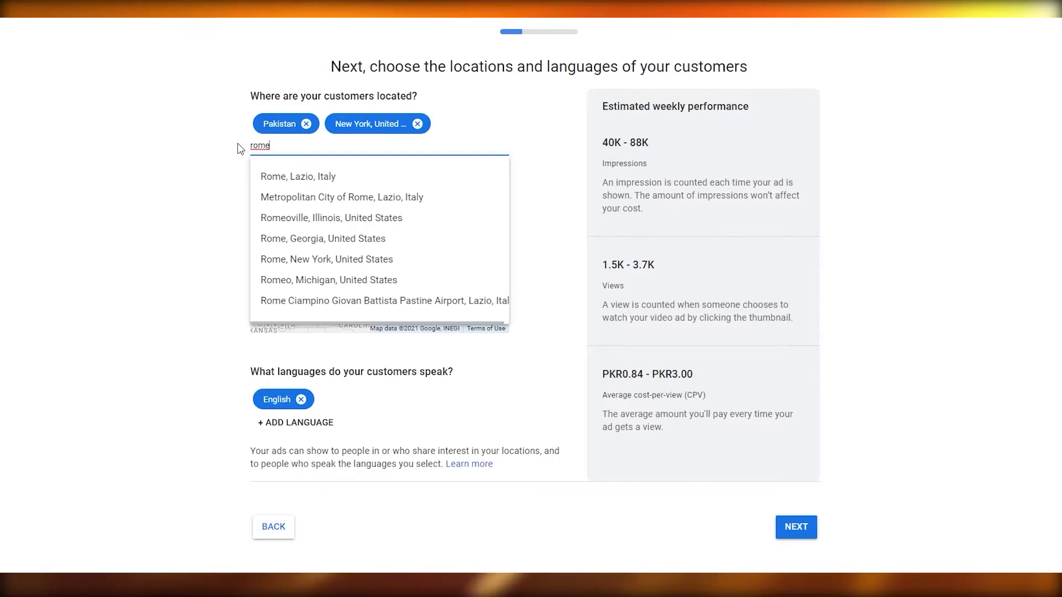
pyautogui.click(307, 176)
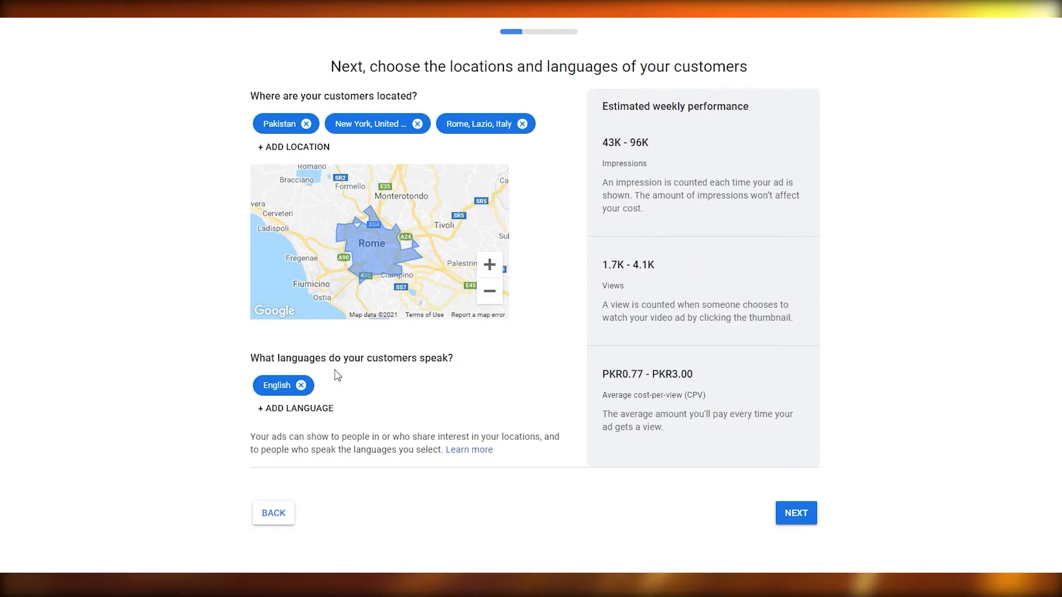
# Add Urdu and Ukrainian to the customer languages and continue to the demographics page.
pyautogui.click(293, 409)
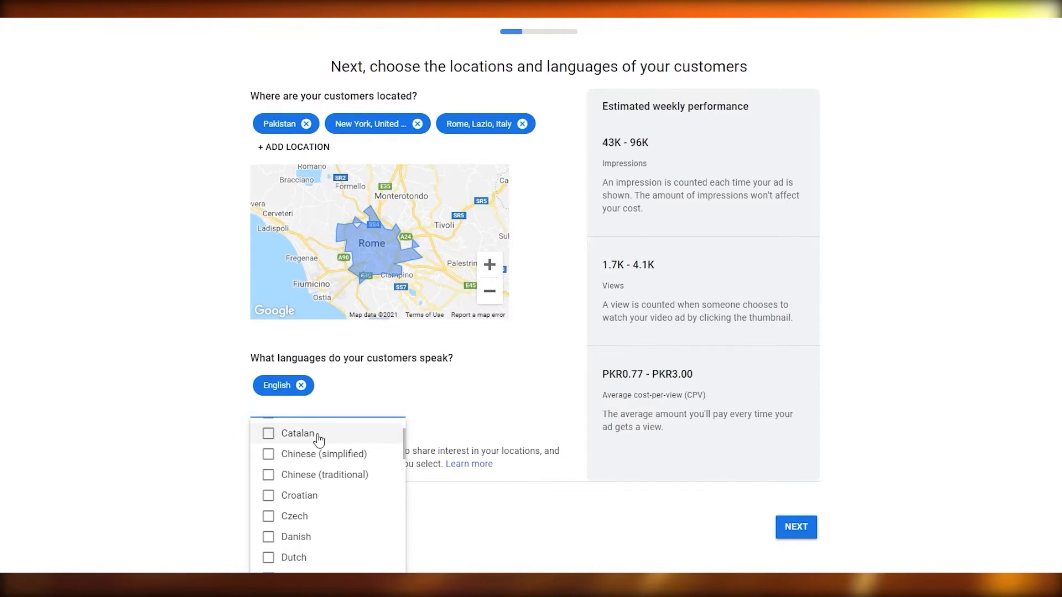
pyautogui.write('urd')
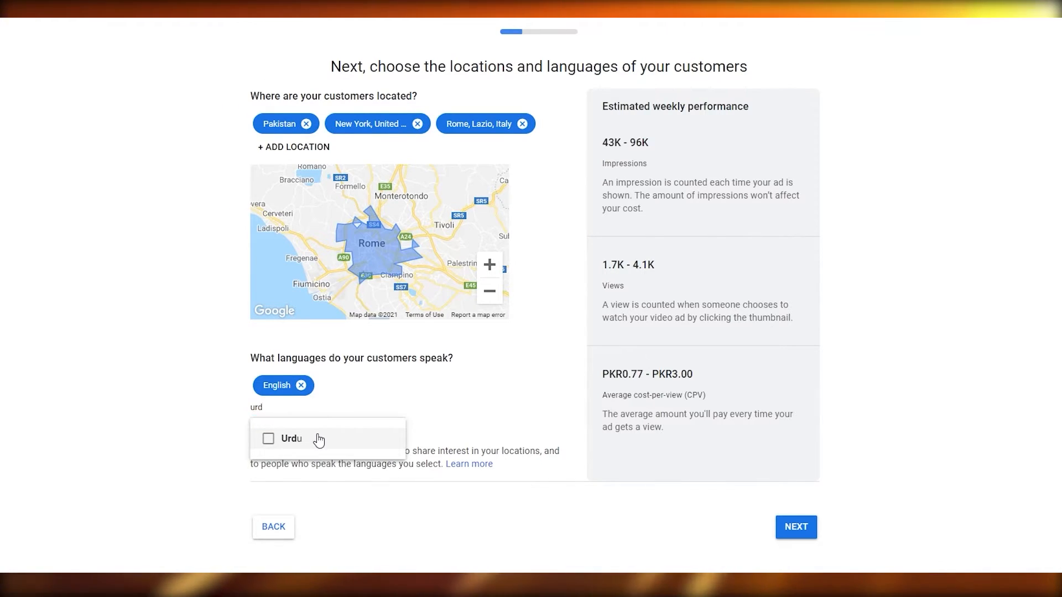
pyautogui.click(319, 440)
pyautogui.write('u')
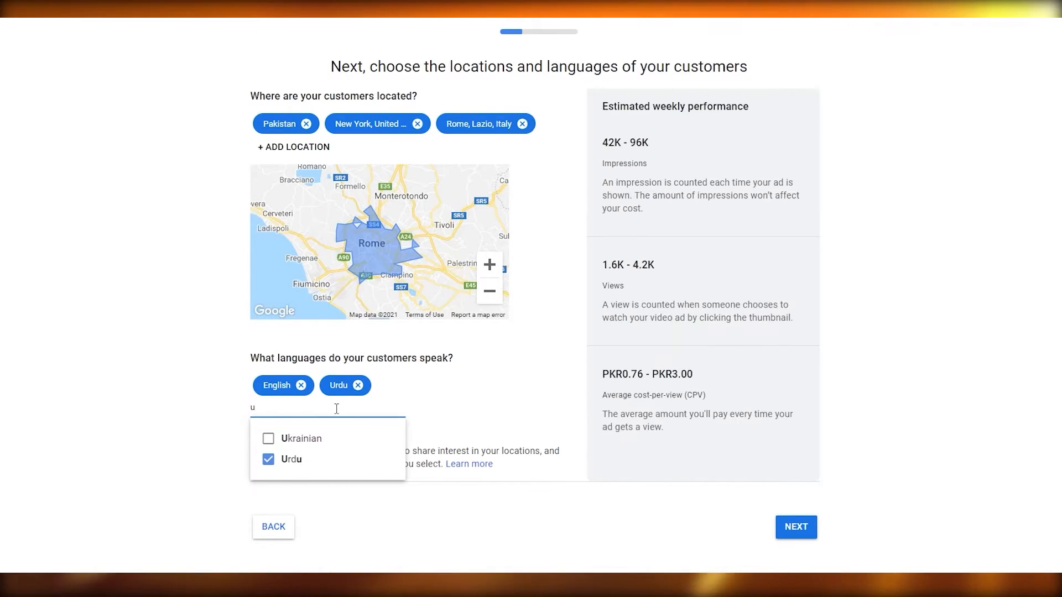
pyautogui.click(318, 438)
pyautogui.click(482, 411)
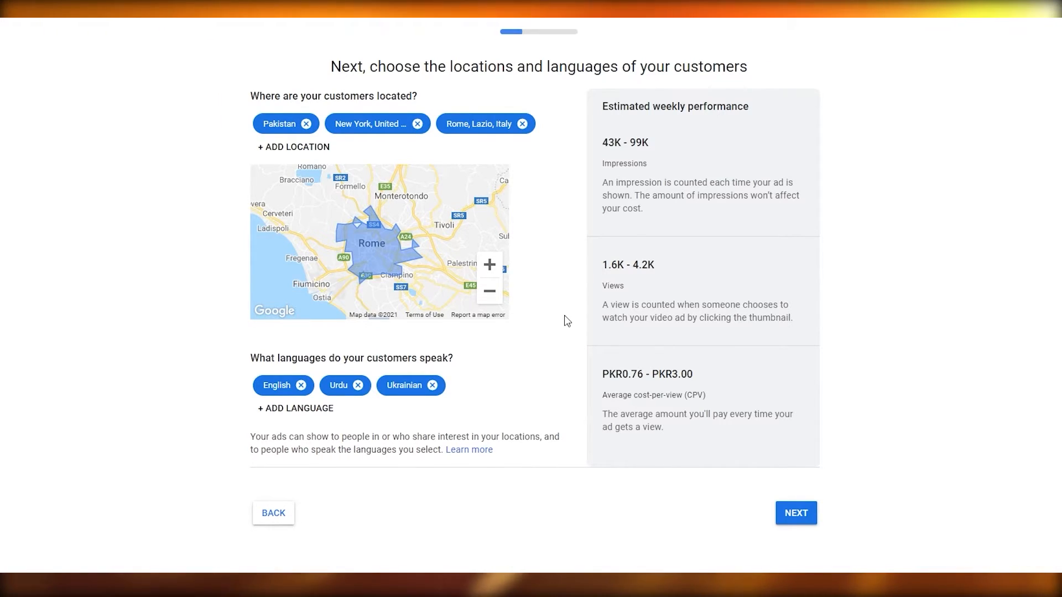
pyautogui.click(792, 510)
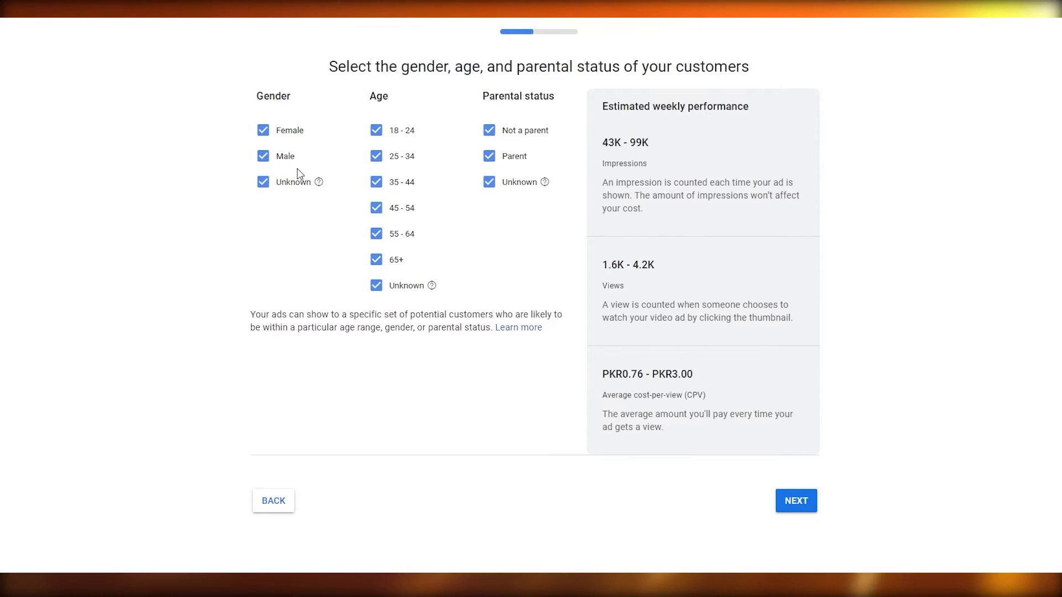
# Keep every gender, age and parental status option selected and continue to the interests page.
pyautogui.rightClick(462, 202)
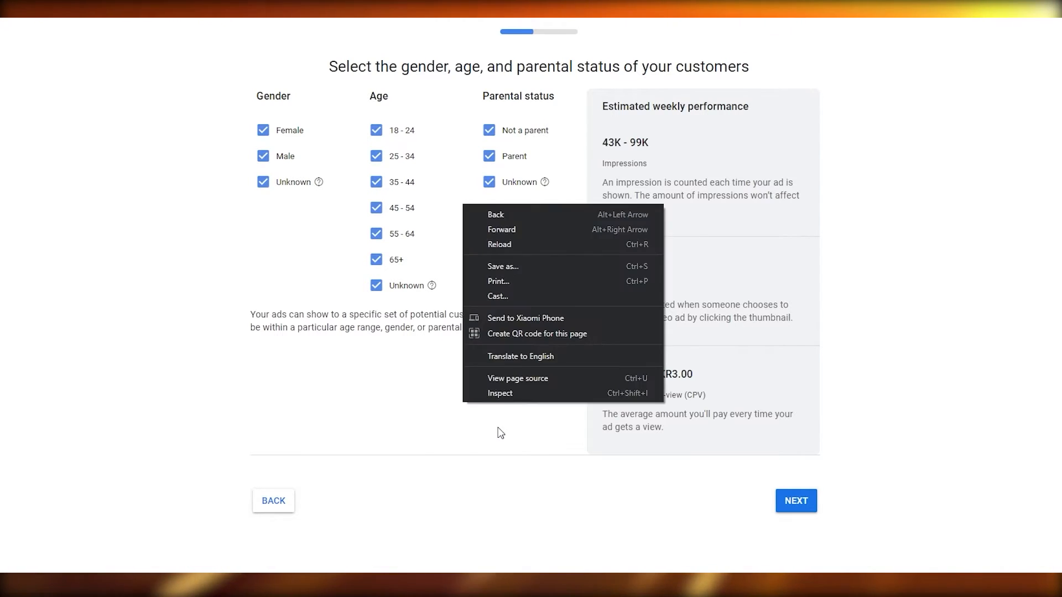
pyautogui.click(457, 430)
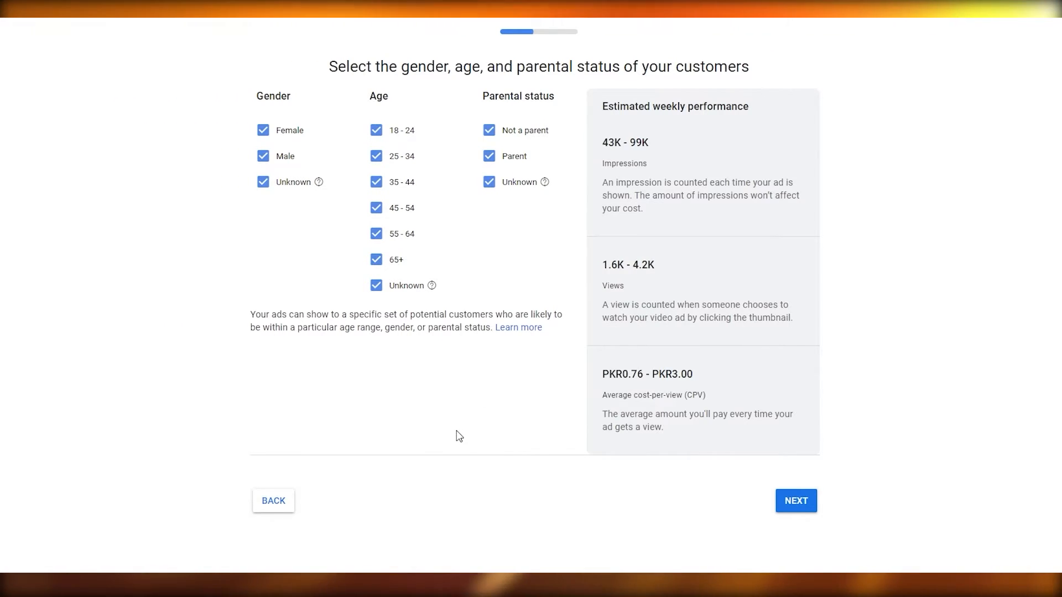
pyautogui.click(798, 499)
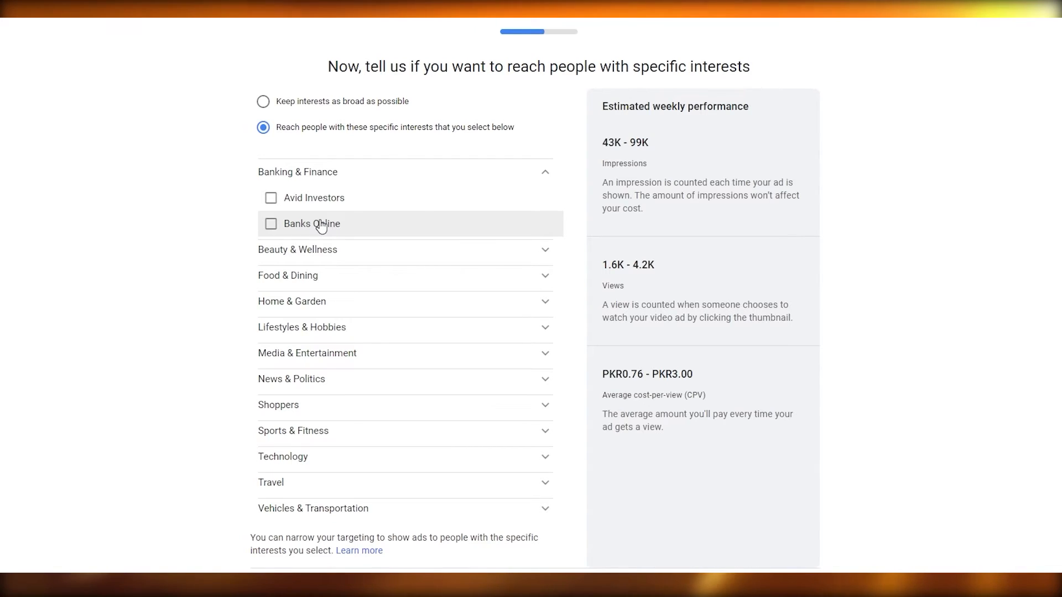
# Target Comics & Animation Fans under Media & Entertainment as the audience interest and continue to the budget page.
pyautogui.click(416, 437)
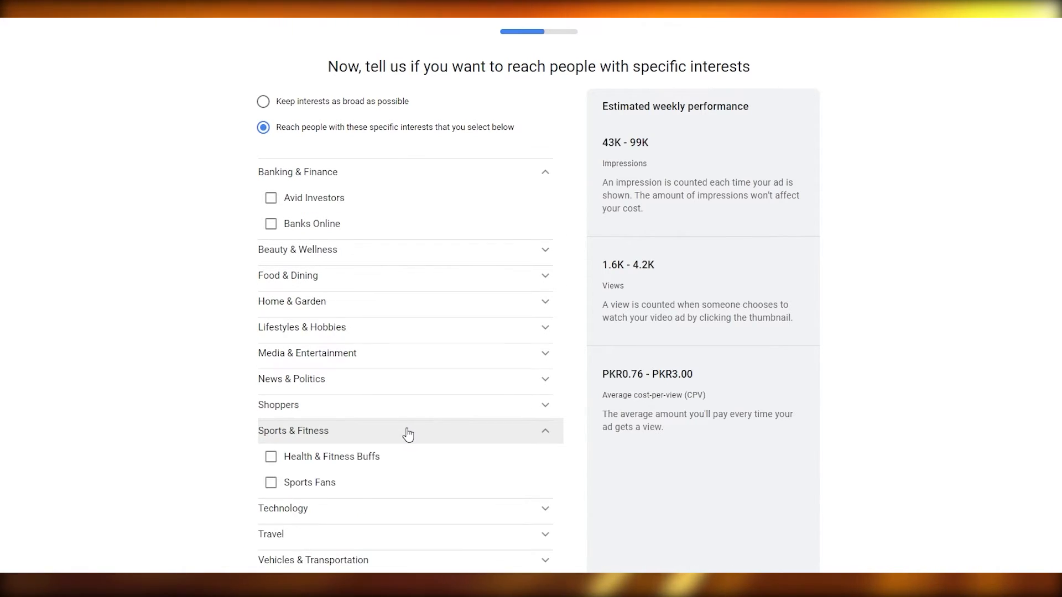
pyautogui.scroll(-3, 408, 435)
pyautogui.click(383, 216)
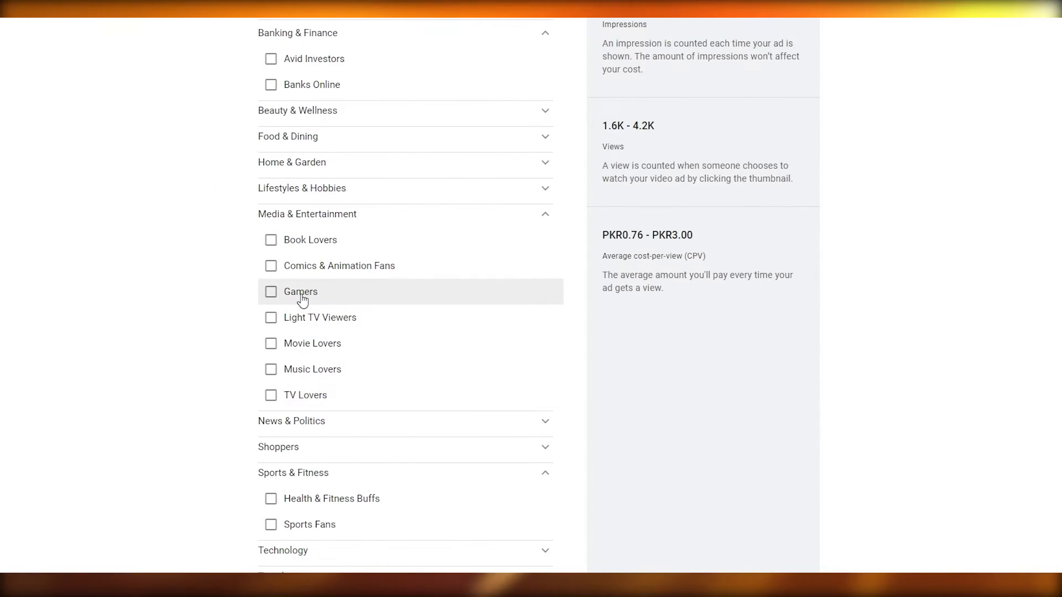
pyautogui.click(370, 272)
pyautogui.scroll(-3, 467, 339)
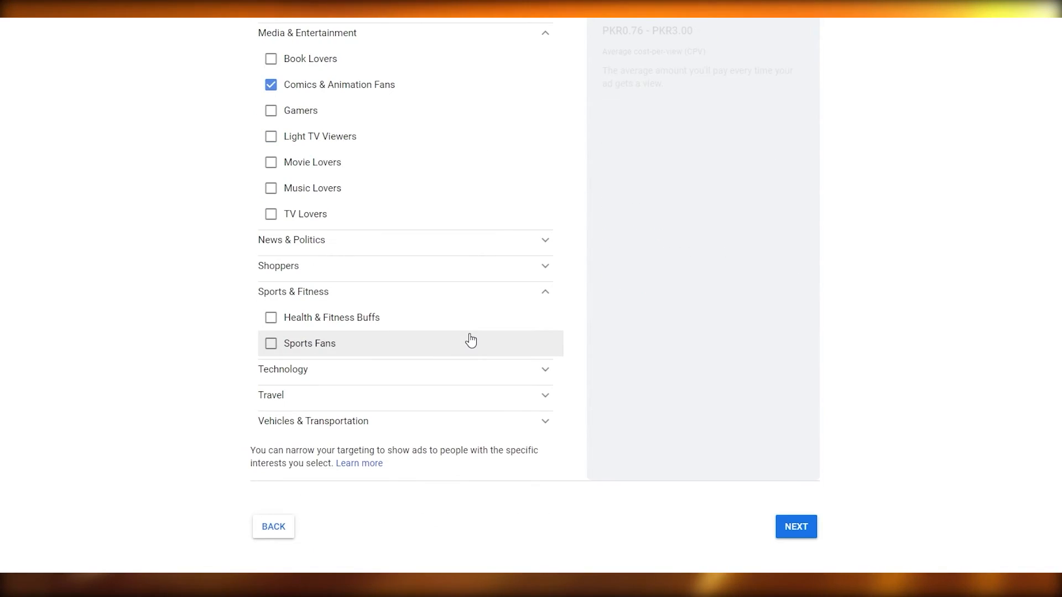
pyautogui.click(783, 532)
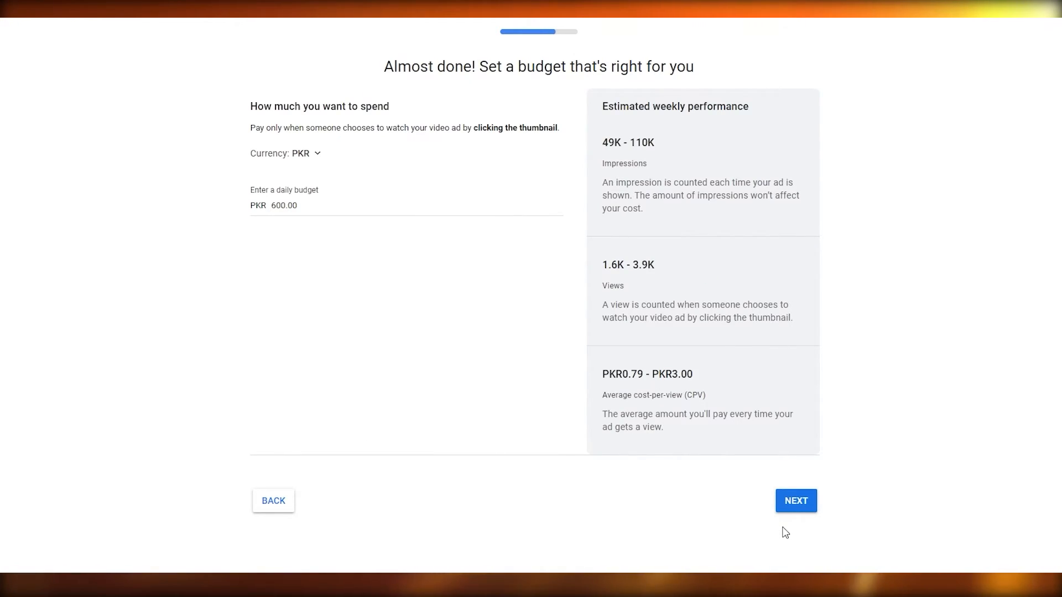
# Set the daily budget to PKR 10,000.
pyautogui.doubleClick(304, 206)
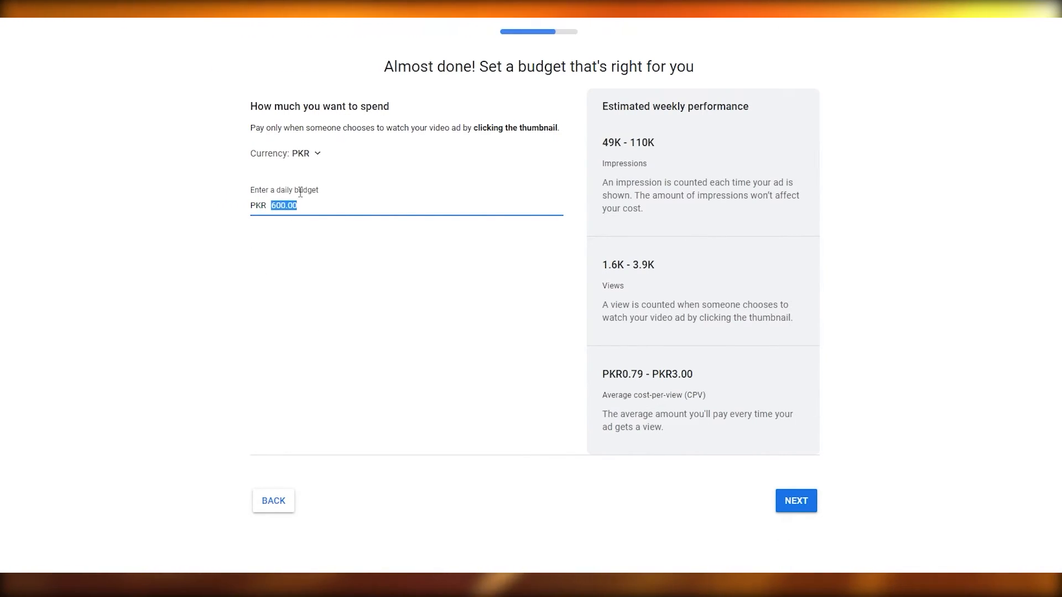
pyautogui.write('10000')
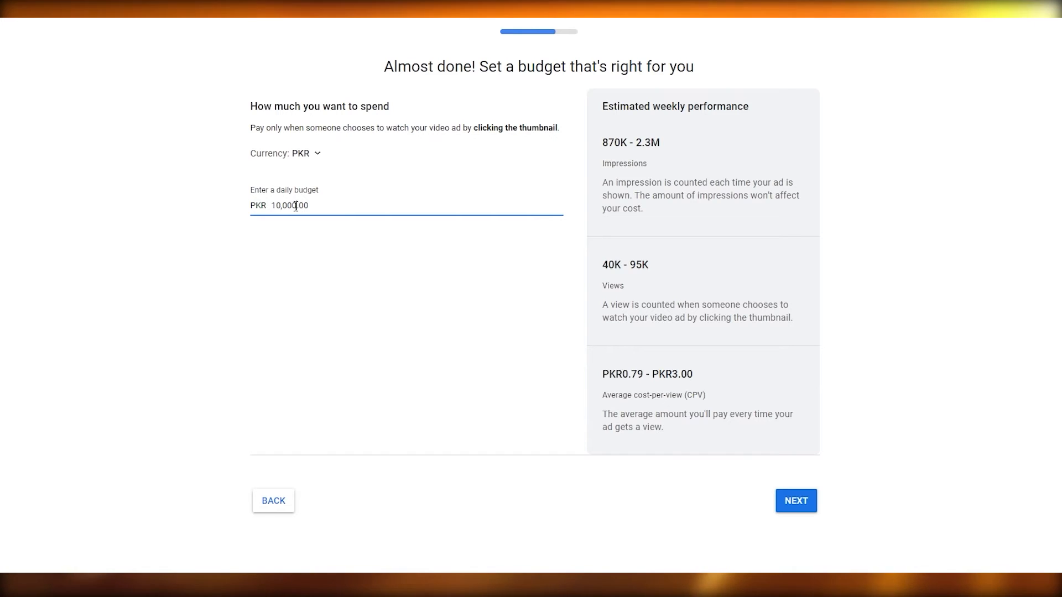
# Lower the daily budget to PKR 1,000 and continue to the campaign review.
pyautogui.moveTo(292, 207); pyautogui.dragTo(234, 205)
pyautogui.write('1000')
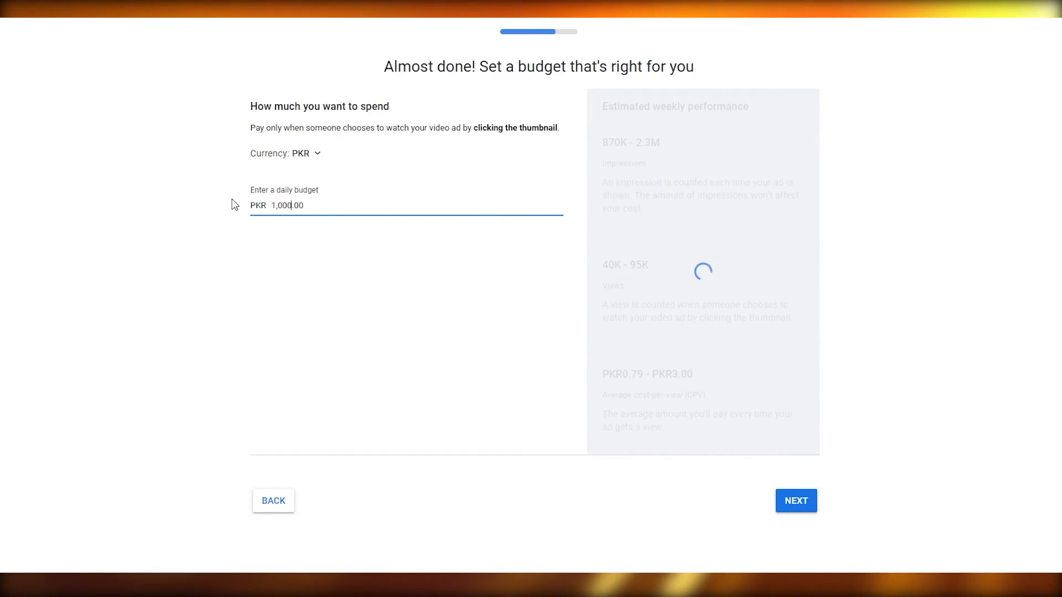
pyautogui.click(415, 286)
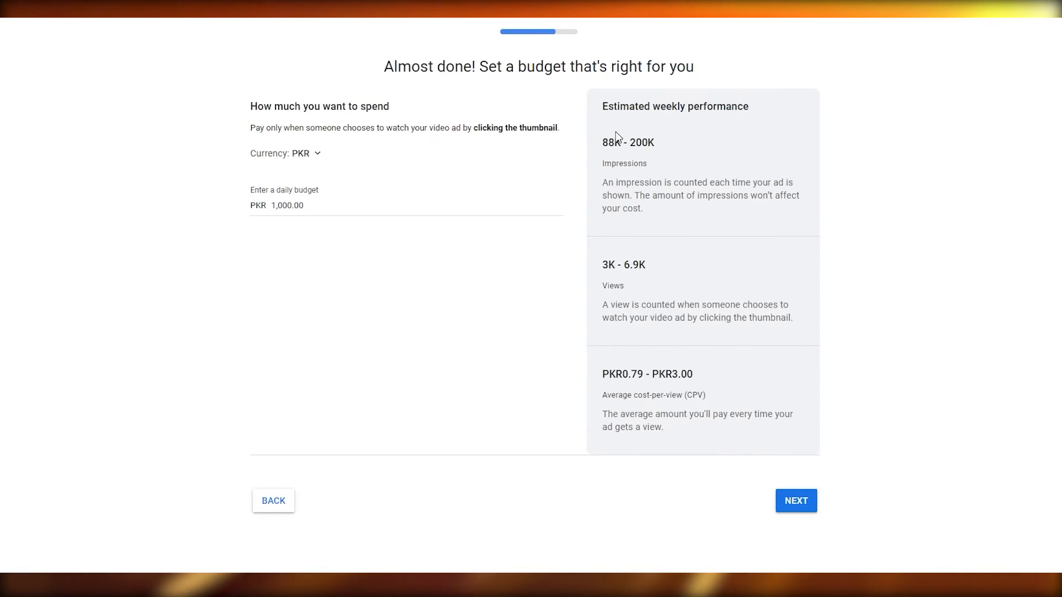
pyautogui.click(795, 500)
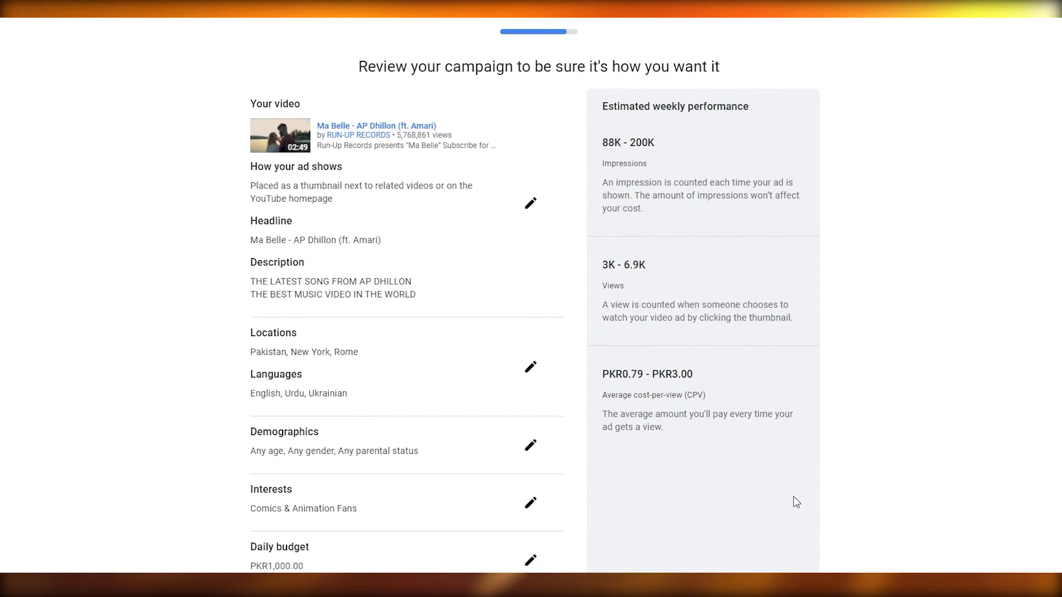
# Review the campaign summary from the ad's video to its daily budget and continue to the payment info.
pyautogui.scroll(-2, 165, 261)
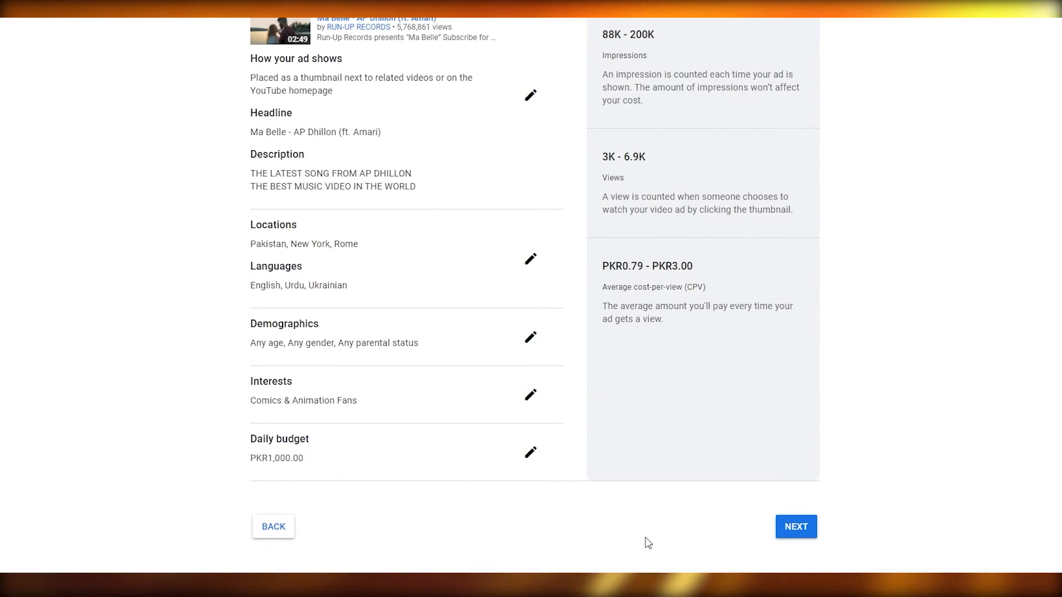
pyautogui.scroll(1, 280, 216)
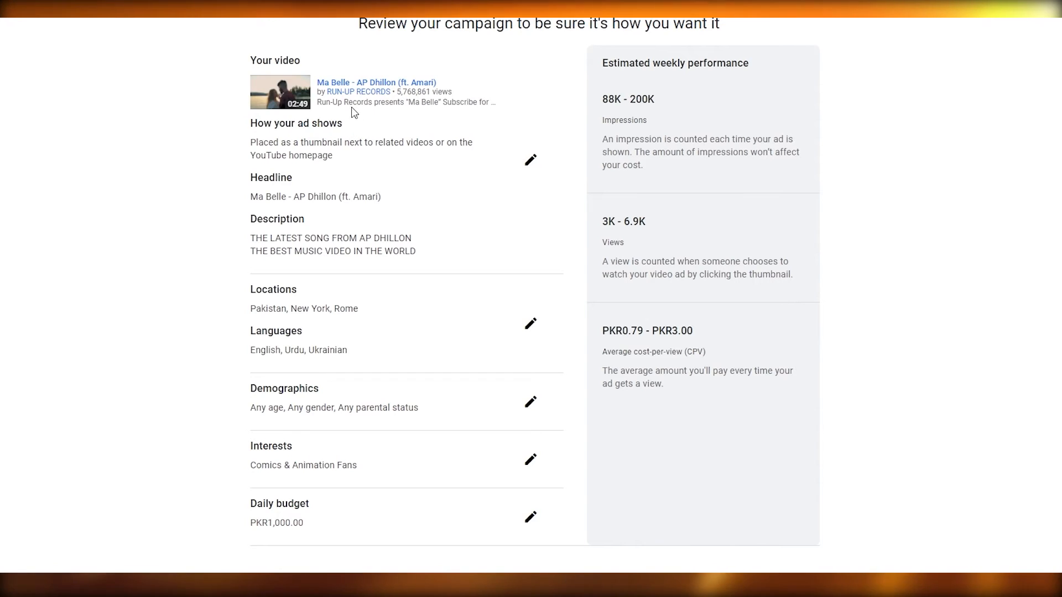
pyautogui.scroll(-1, 354, 111)
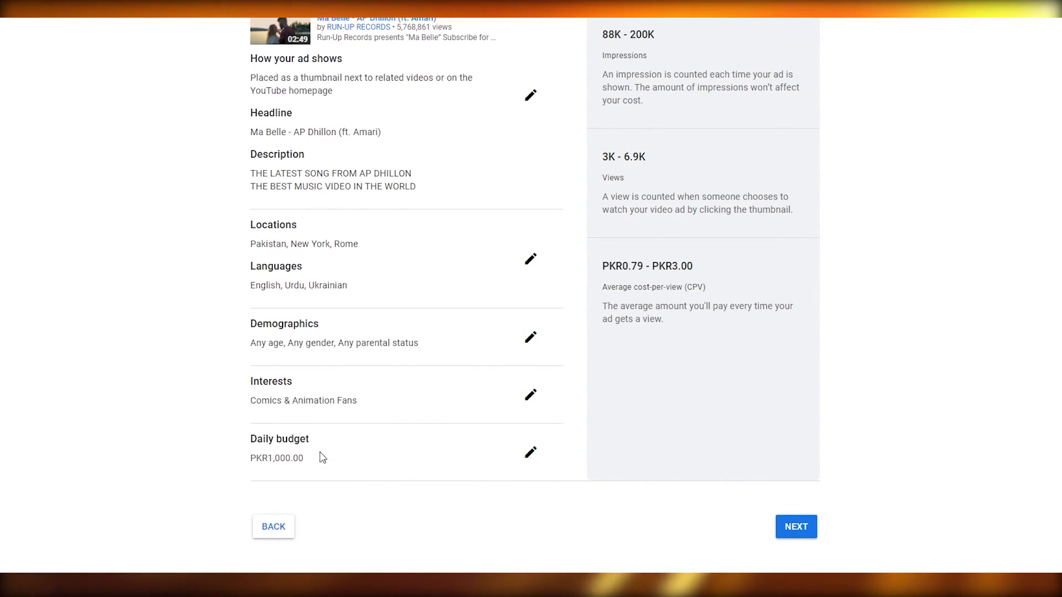
pyautogui.click(784, 533)
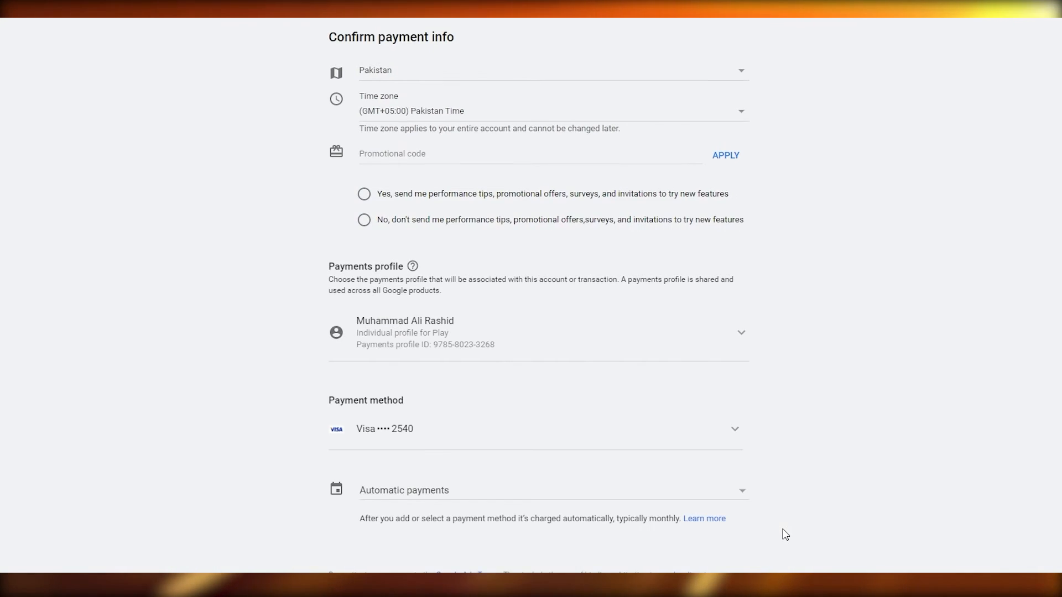
# Leave the payment confirmation without submitting and remove the selected YouTube video from the ad creation form.
pyautogui.scroll(-2, 785, 535)
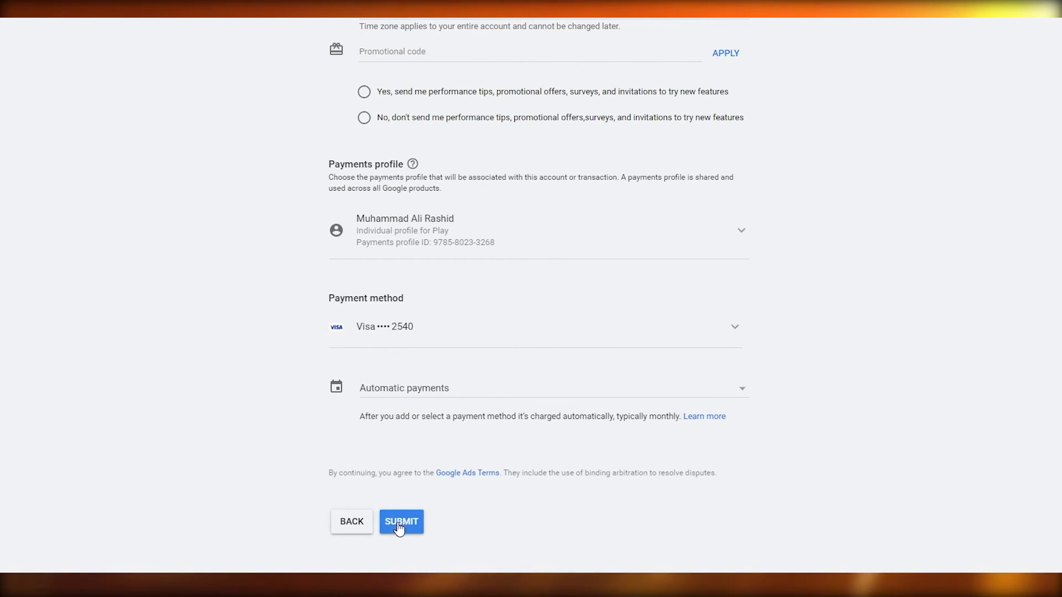
pyautogui.click(361, 529)
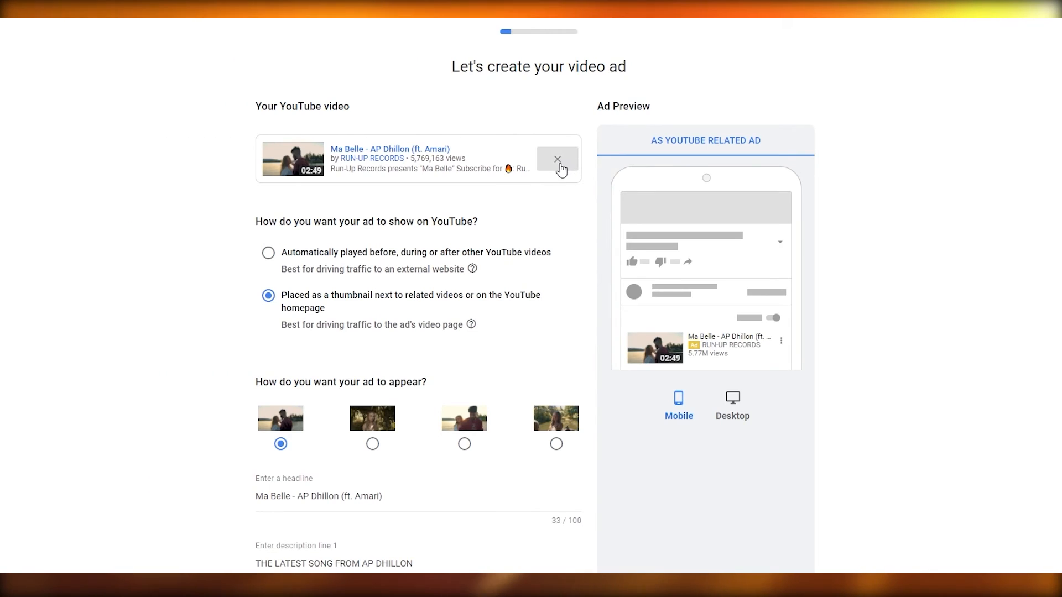
pyautogui.click(561, 165)
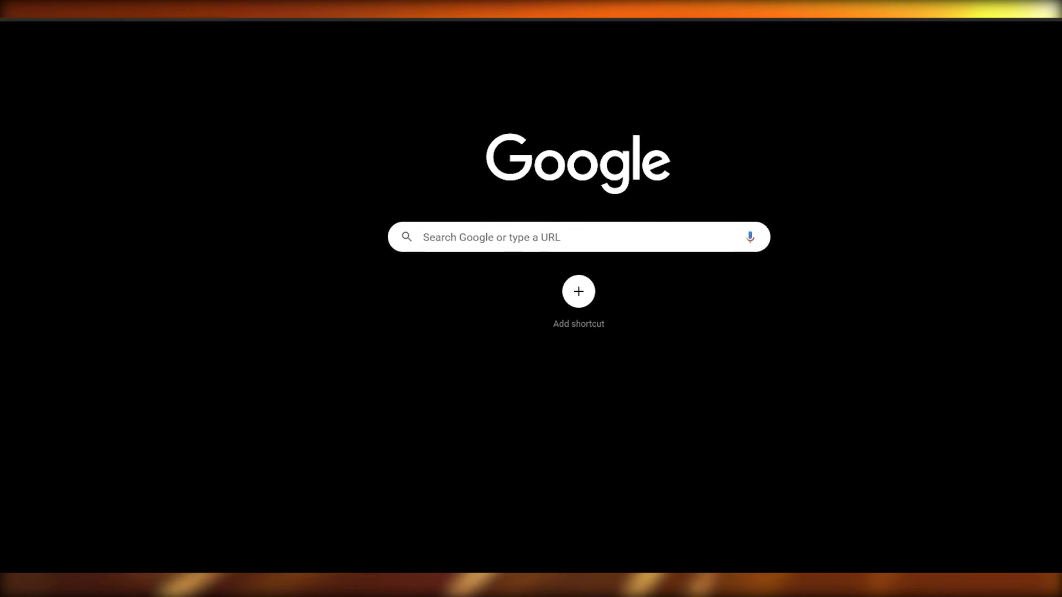
# Search Google for "google ads" and open the ads.google.com result "Get More Customers With Easy Online Advertising - Google Ads".
pyautogui.write('google ads')
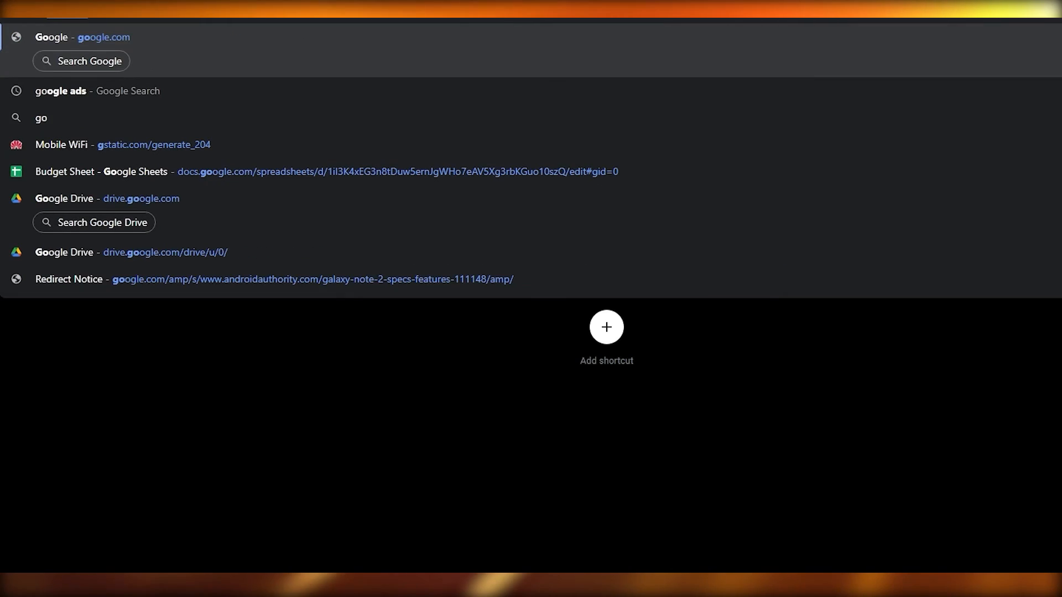
pyautogui.press('Return')
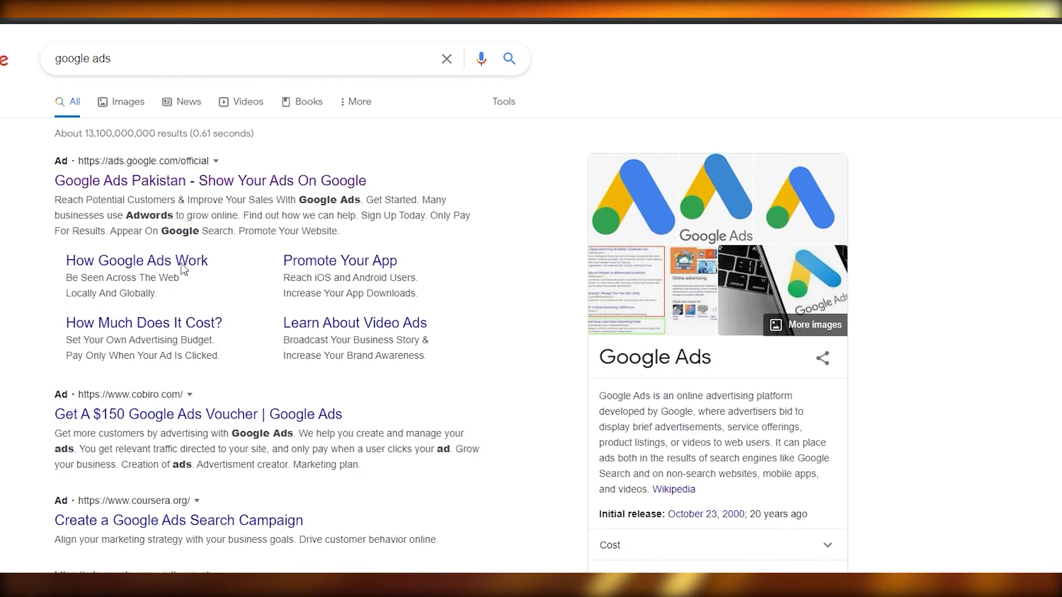
pyautogui.scroll(-4, 178, 280)
pyautogui.scroll(-3, 179, 280)
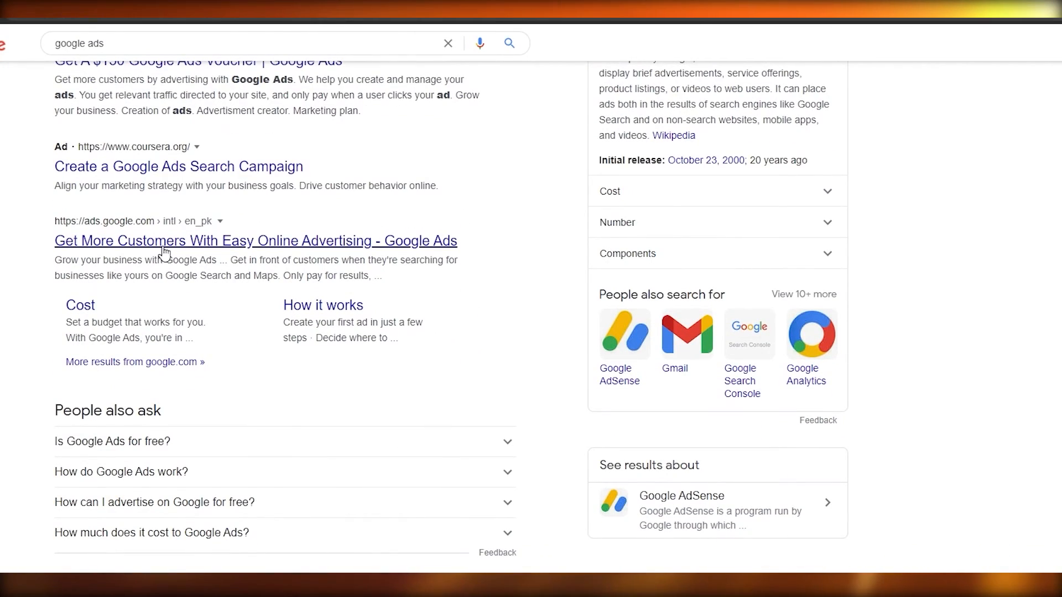
pyautogui.scroll(-4, 165, 253)
pyautogui.scroll(4, 164, 253)
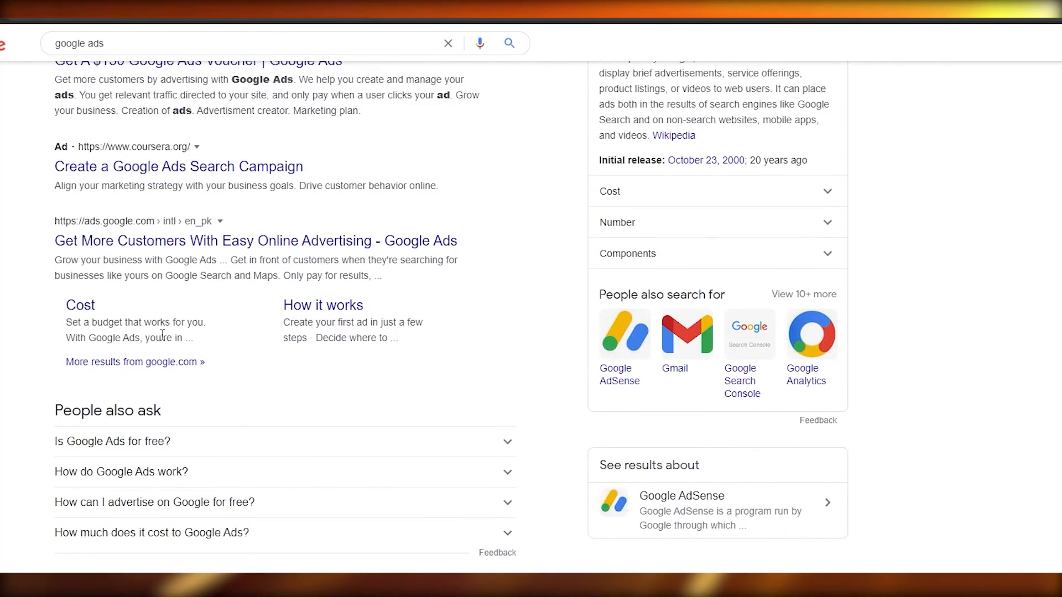
pyautogui.click(154, 241)
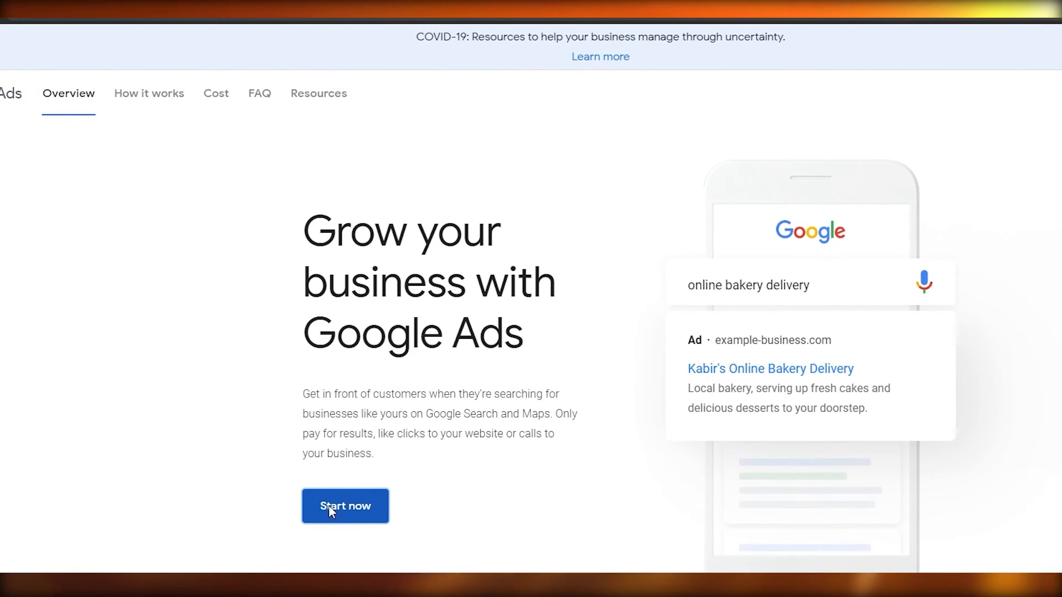
# Choose to start now with Google Ads, and look through its overview page from the introduction to the real results section.
pyautogui.click(331, 512)
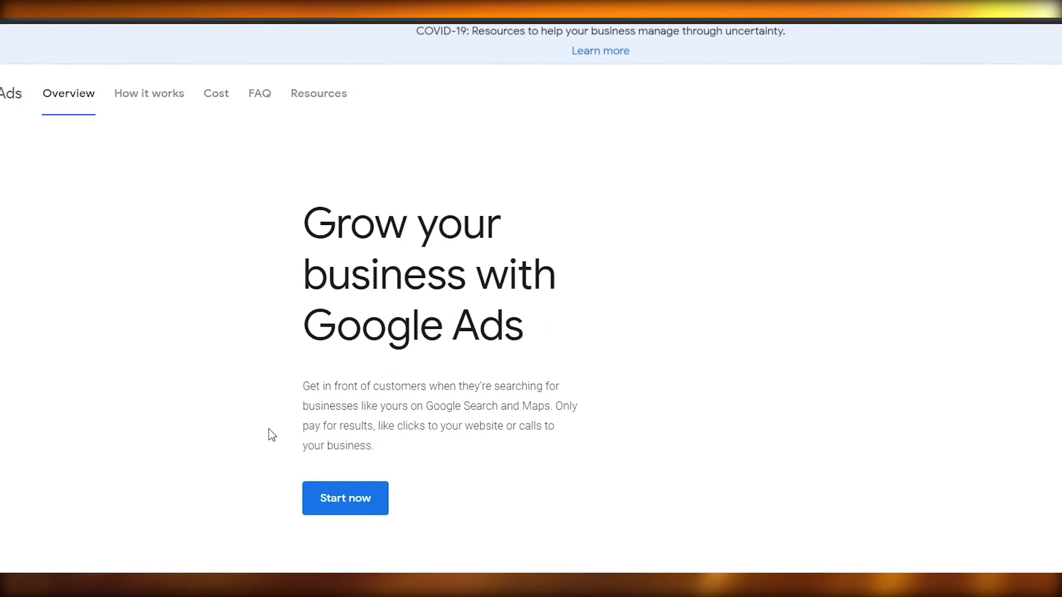
pyautogui.scroll(-15, 268, 434)
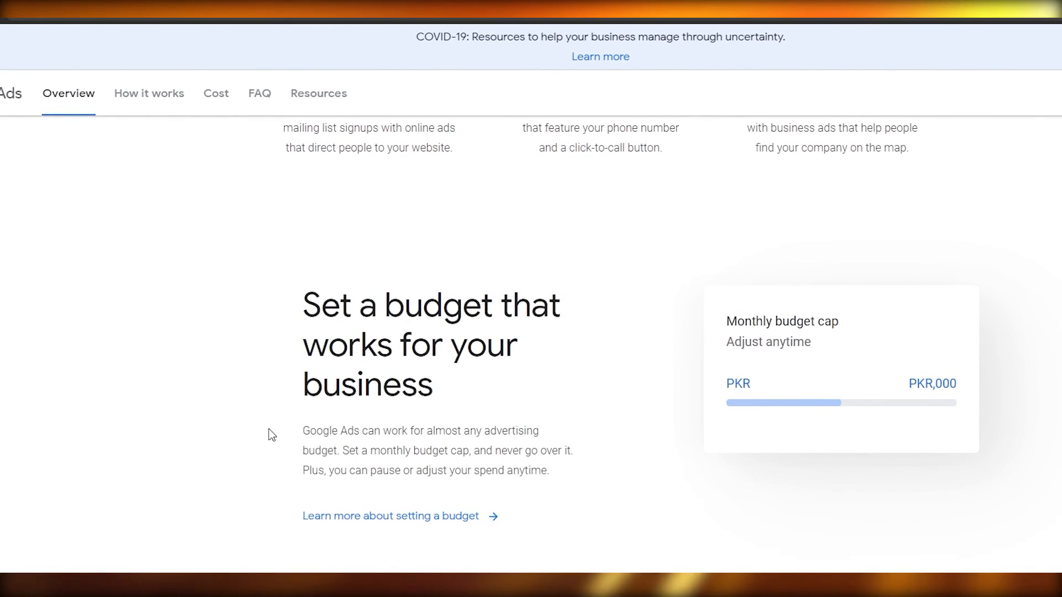
pyautogui.scroll(-5, 271, 435)
pyautogui.scroll(-5, 271, 436)
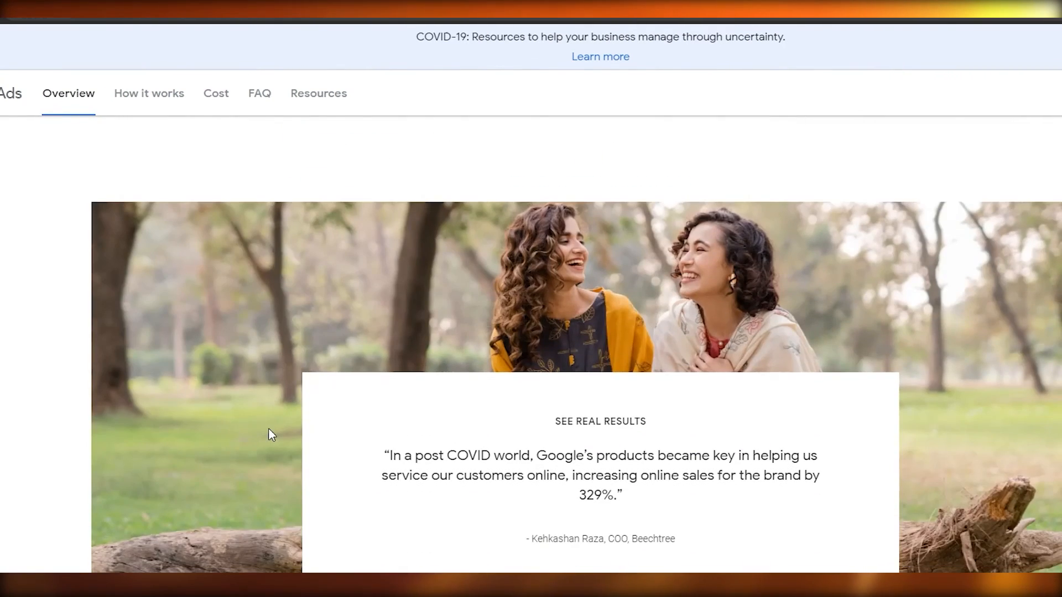